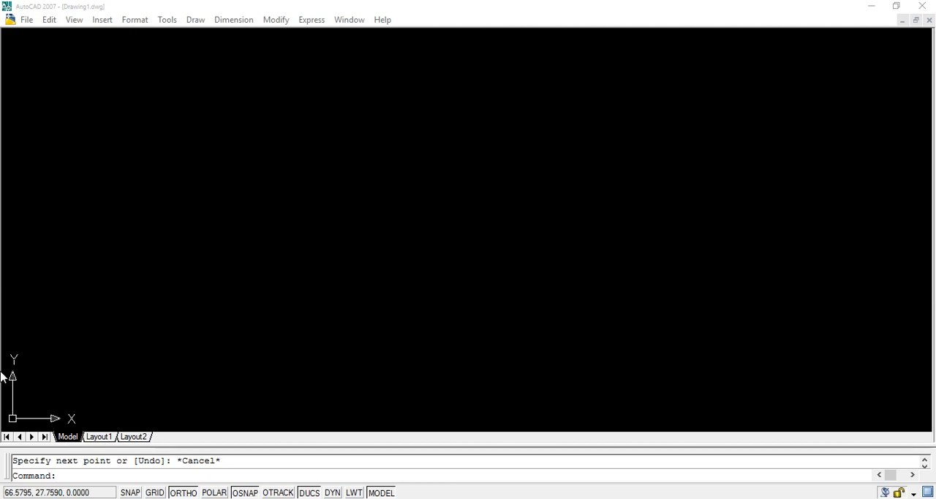
pyautogui.click(104, 472)
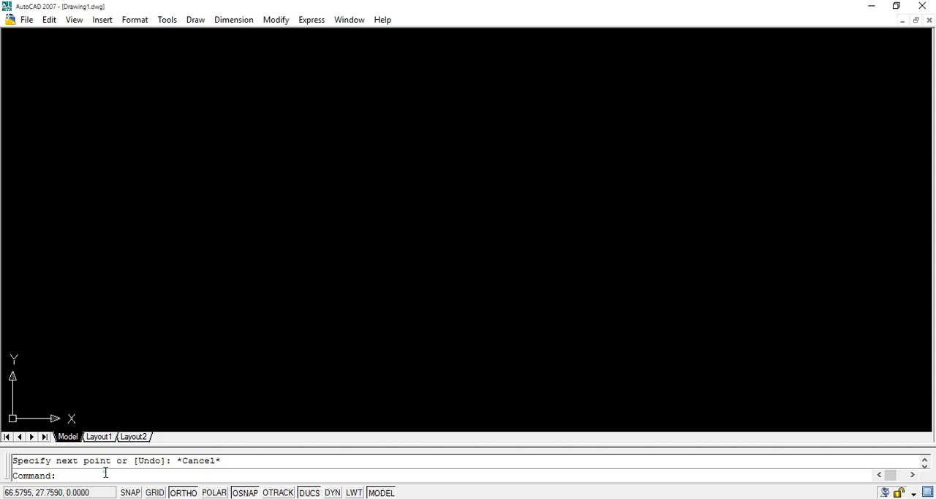
pyautogui.write('limtis')
pyautogui.press('Return')
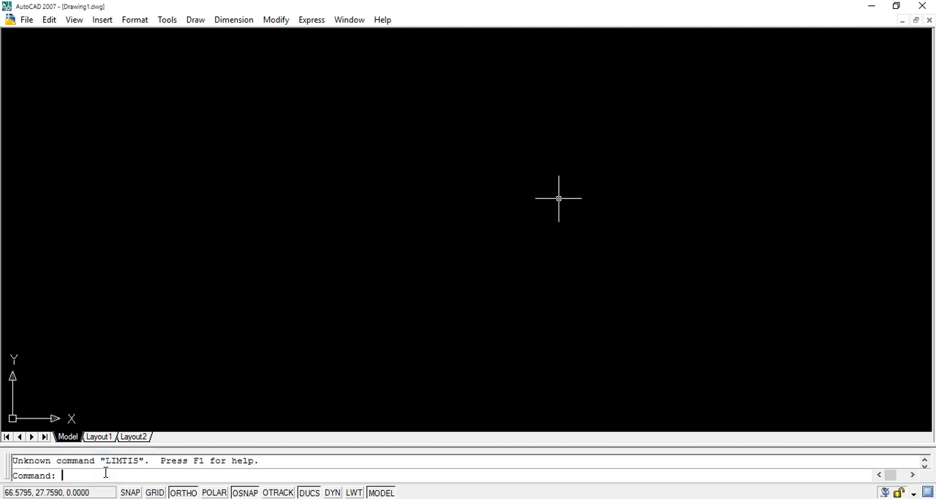
# Set the drawing limits, keeping the default lower-left corner and entering 220,190 as the upper-right corner.
pyautogui.write('limits')
pyautogui.press('Return')
pyautogui.press('Return')
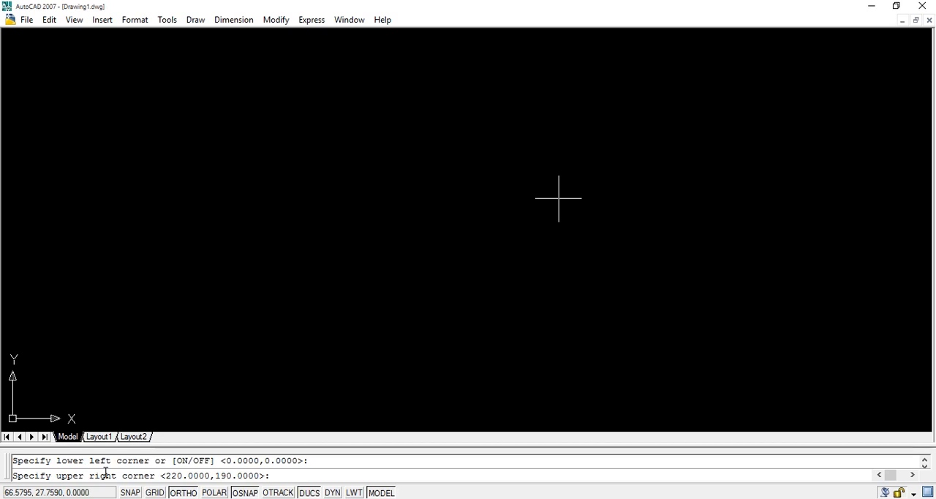
pyautogui.write('220,190')
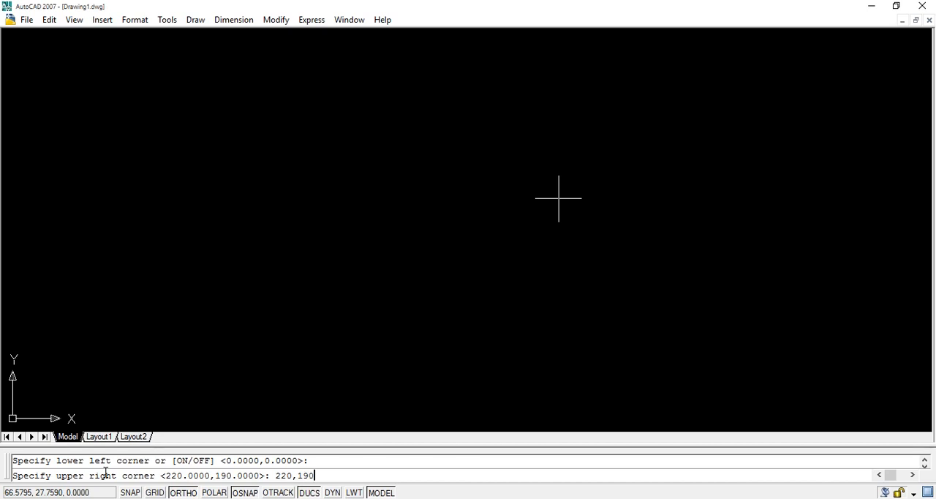
pyautogui.press('Return')
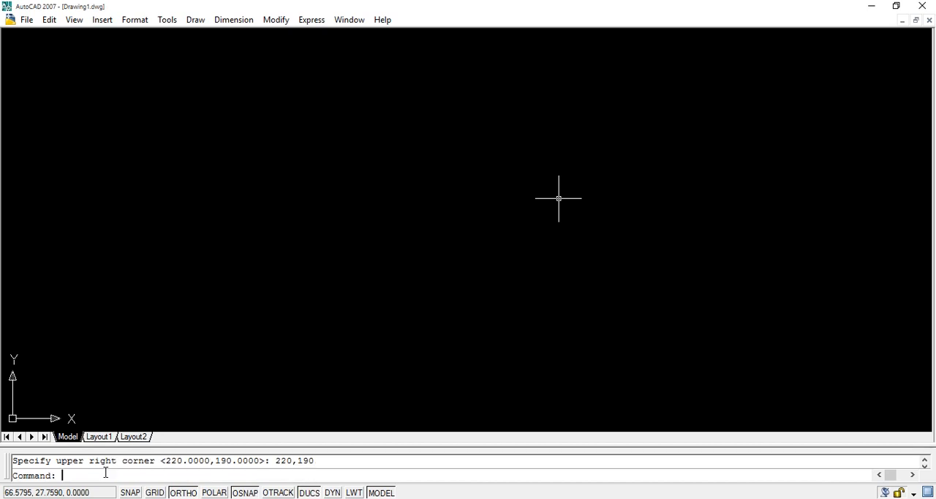
# Zoom to show all of the drawing limits.
pyautogui.write('z')
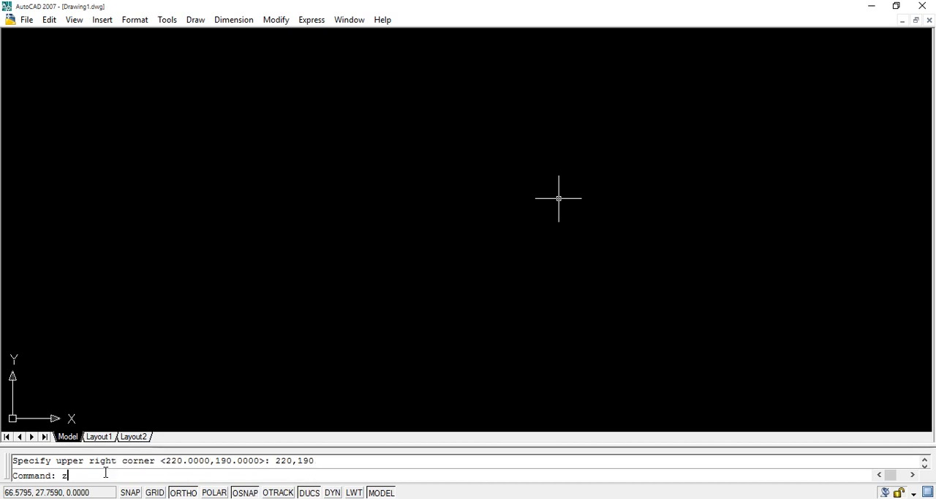
pyautogui.press('Return')
pyautogui.write('all')
pyautogui.press('Return')
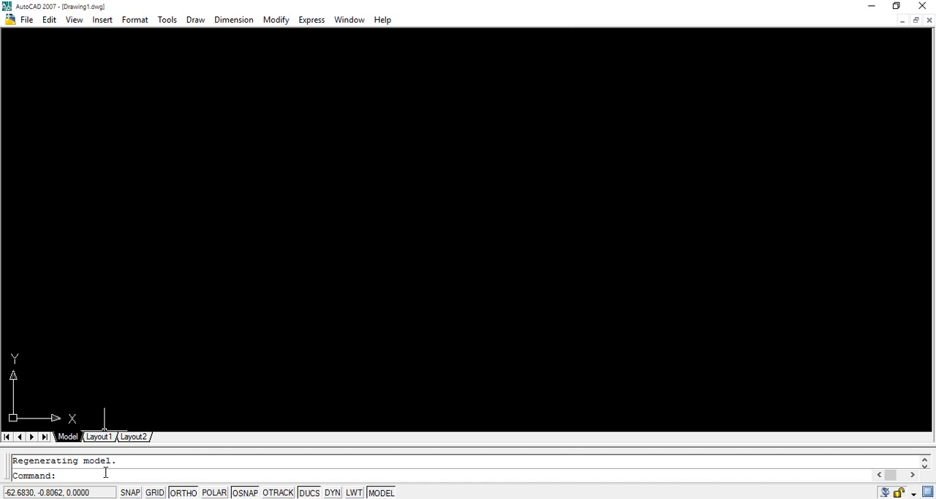
# With Ortho on, draw connected lines from 10,10: 180 units to the right, 20 up and 45 back to the left.
pyautogui.write('line')
pyautogui.press('Return')
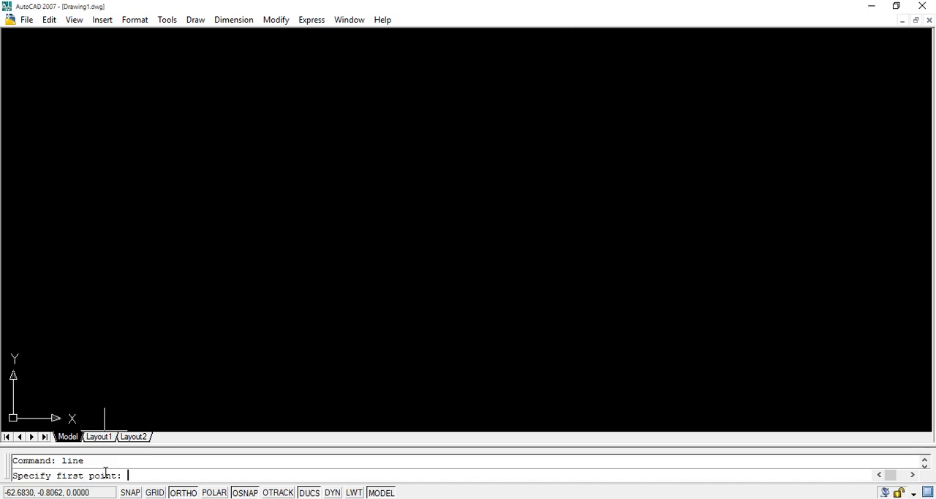
pyautogui.write('10,10')
pyautogui.press('Return')
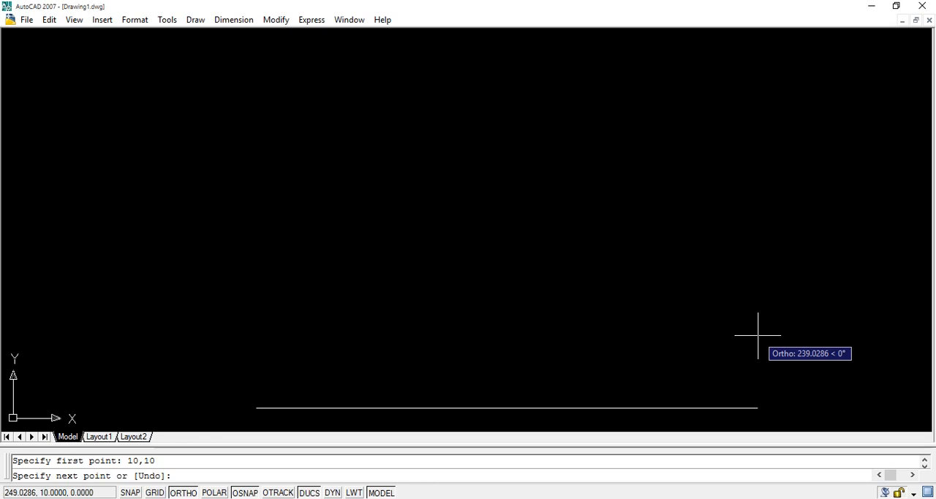
pyautogui.press('F8')
pyautogui.press('F8')
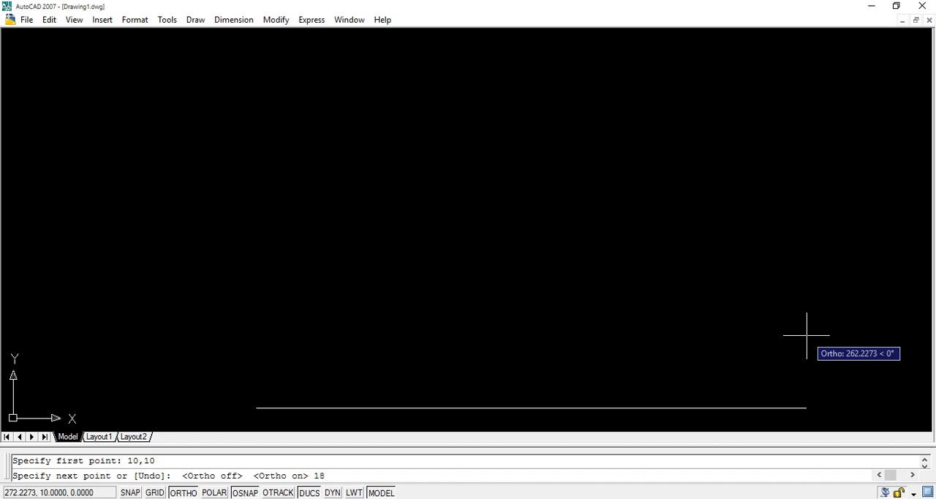
pyautogui.press('Return')
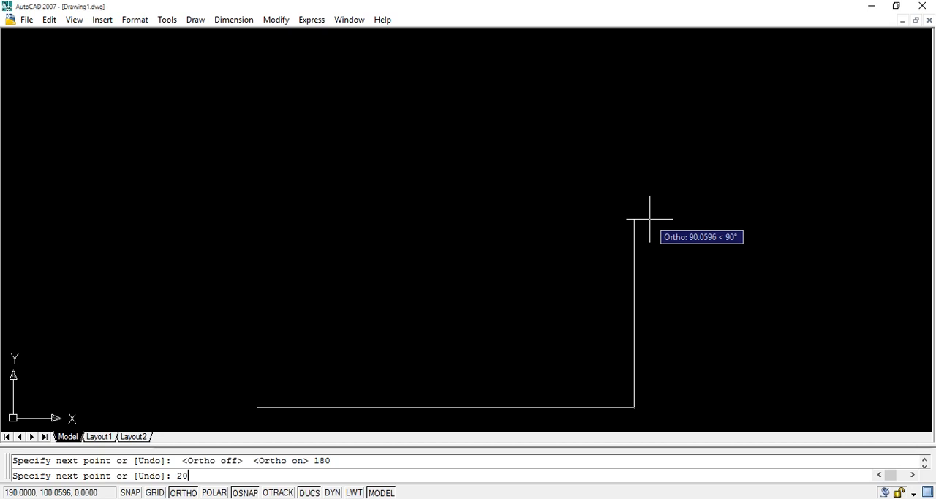
pyautogui.press('Return')
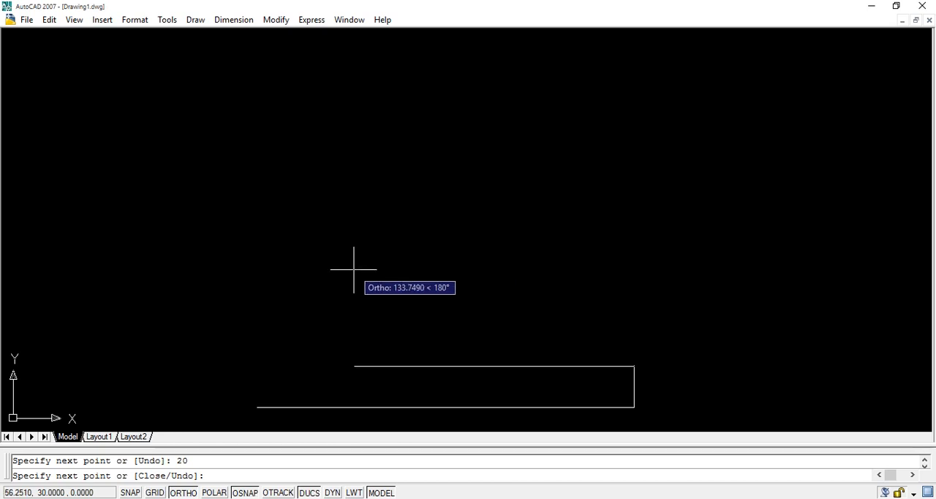
pyautogui.press('Return')
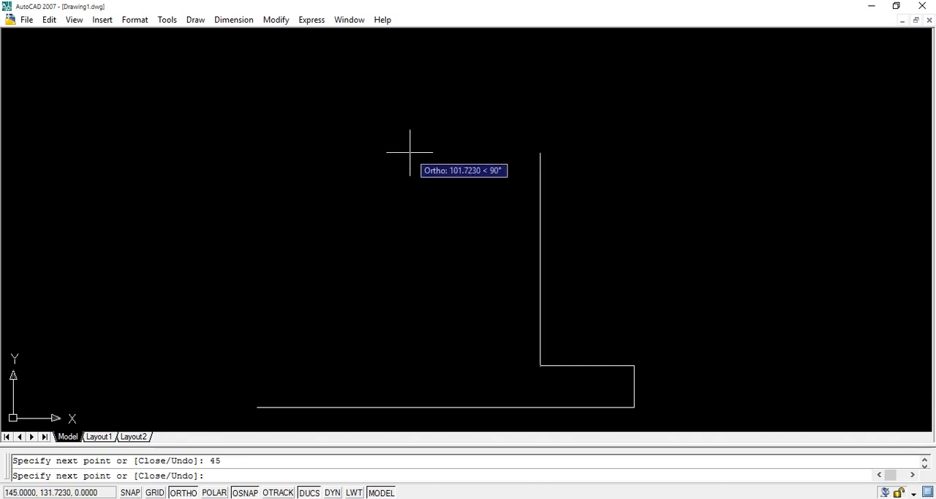
# Continue the line chain 55 units up, 15 to the left and 25 down, and end it there.
pyautogui.write('55')
pyautogui.press('Return')
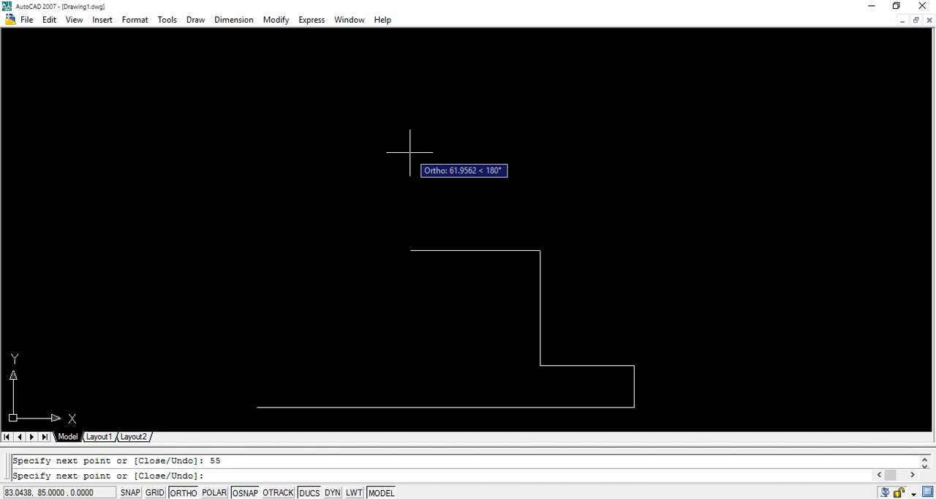
pyautogui.write('15')
pyautogui.press('Return')
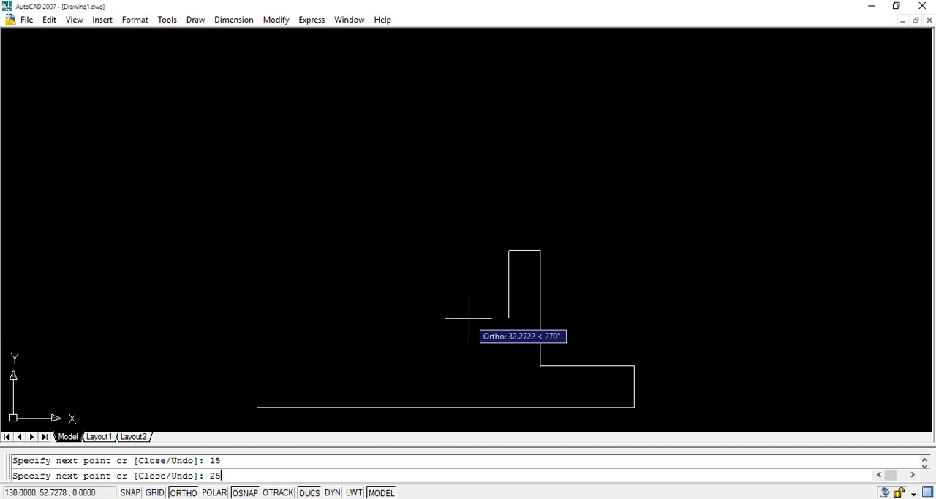
pyautogui.press('Return')
pyautogui.press('Return')
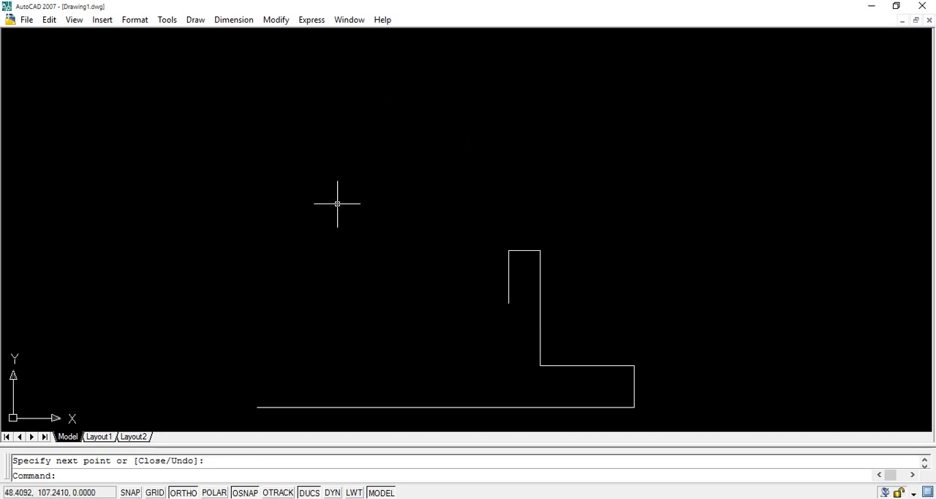
pyautogui.write('arc')
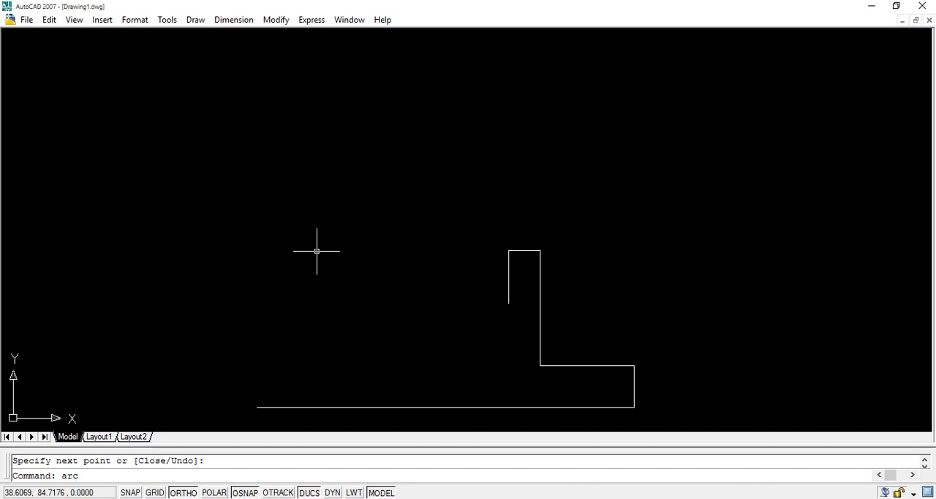
pyautogui.press('Return')
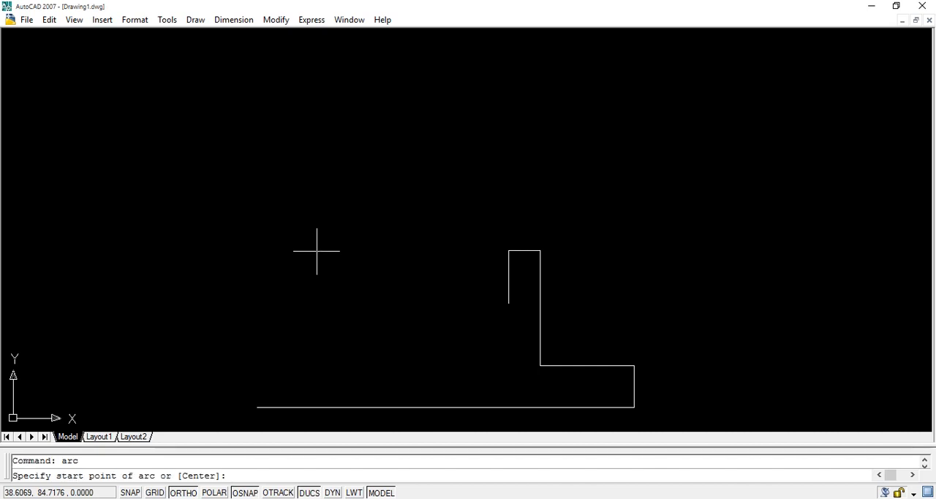
pyautogui.click(508, 302)
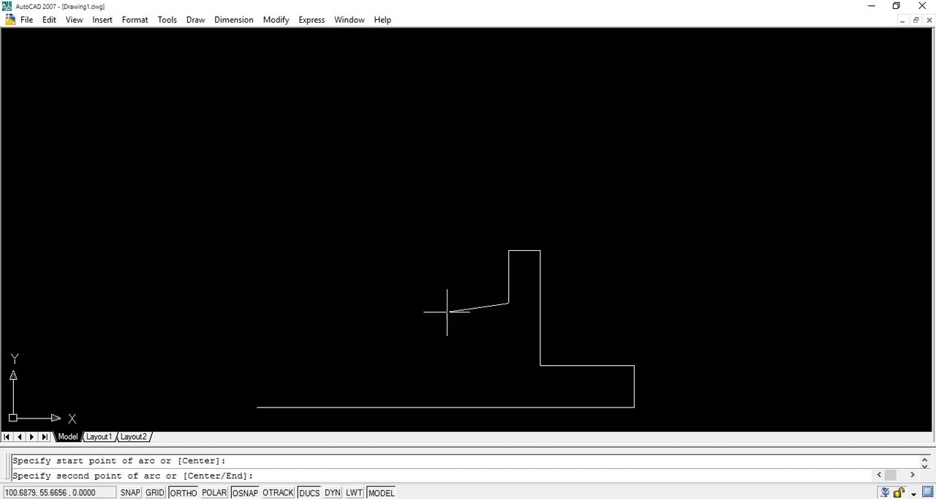
pyautogui.press('Escape')
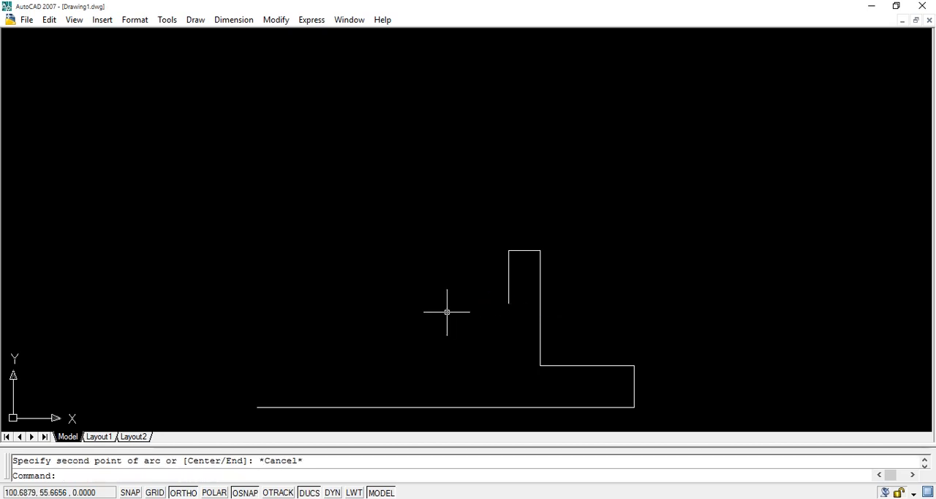
# Draw an arc from start point 130,60 to end point 70,60 with an included angle of -180 degrees.
pyautogui.write('a')
pyautogui.press('Return')
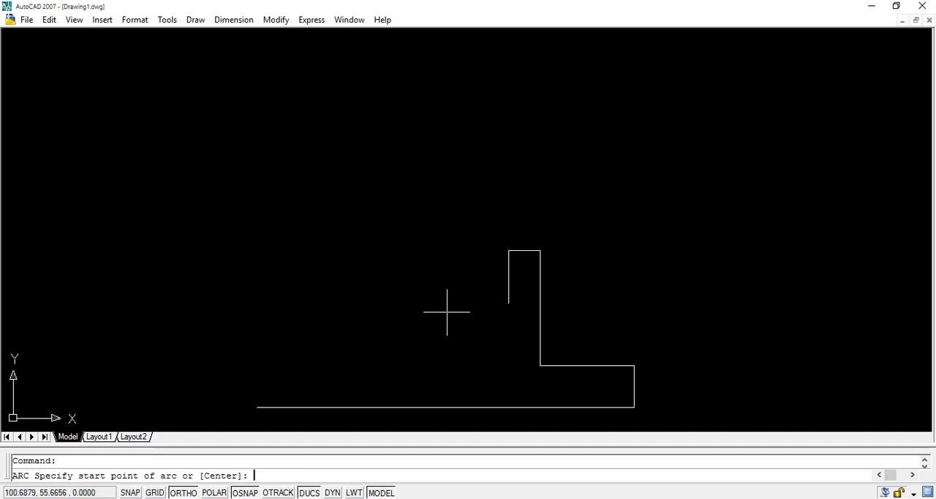
pyautogui.write('130,60')
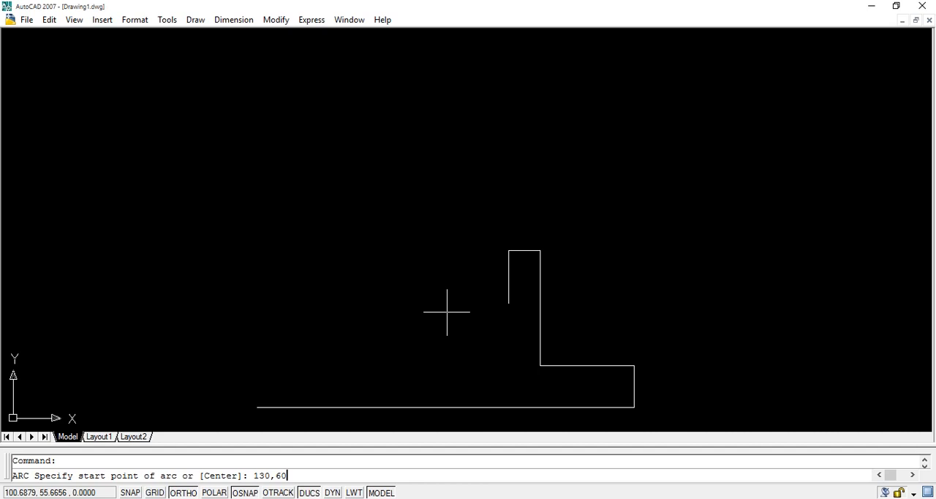
pyautogui.press('Return')
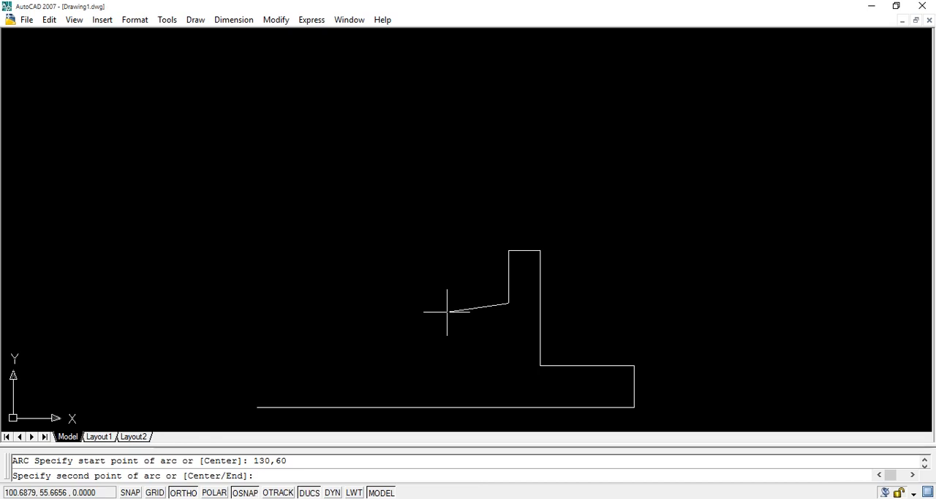
pyautogui.press('Return')
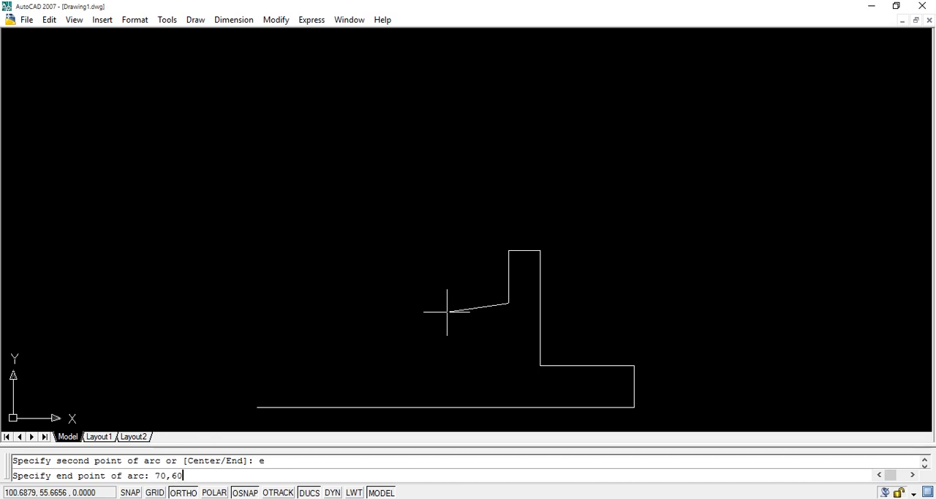
pyautogui.press('Return')
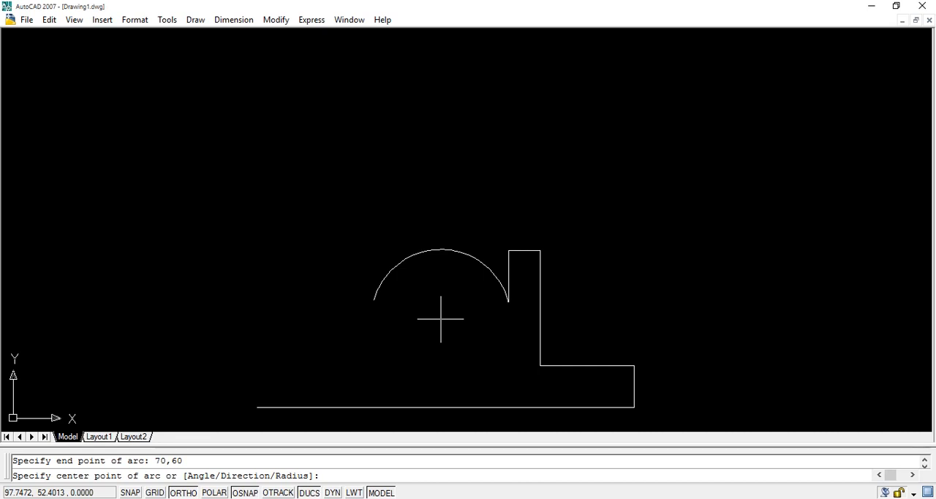
pyautogui.press('F8')
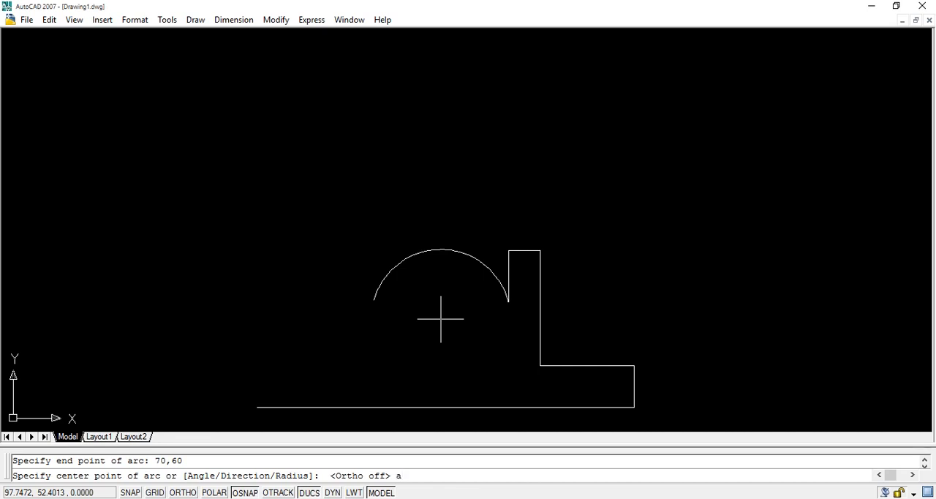
pyautogui.press('Return')
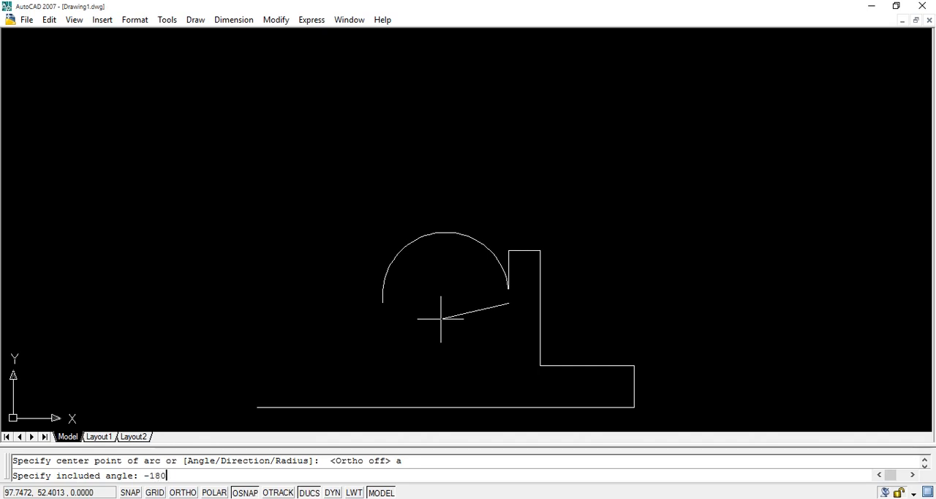
pyautogui.press('Return')
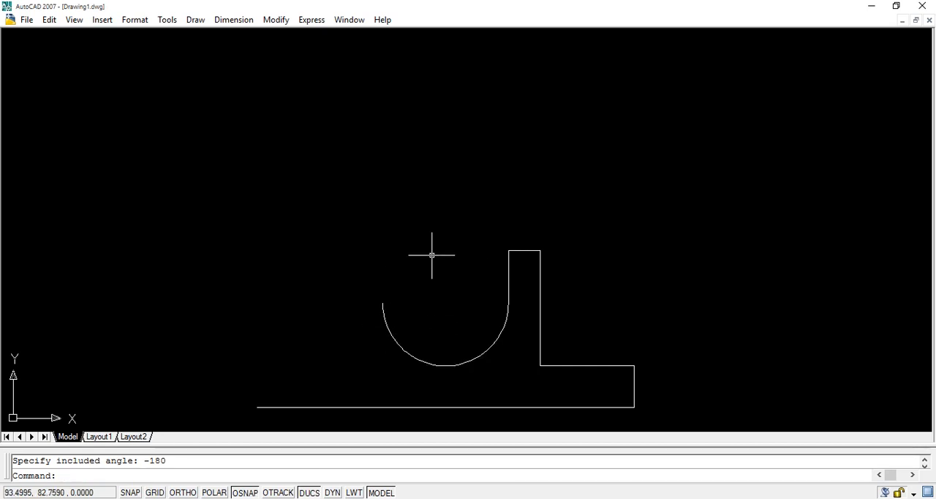
# Turn Ortho back on and draw a vertical line from 70,60 upward 25 units.
pyautogui.press('F8')
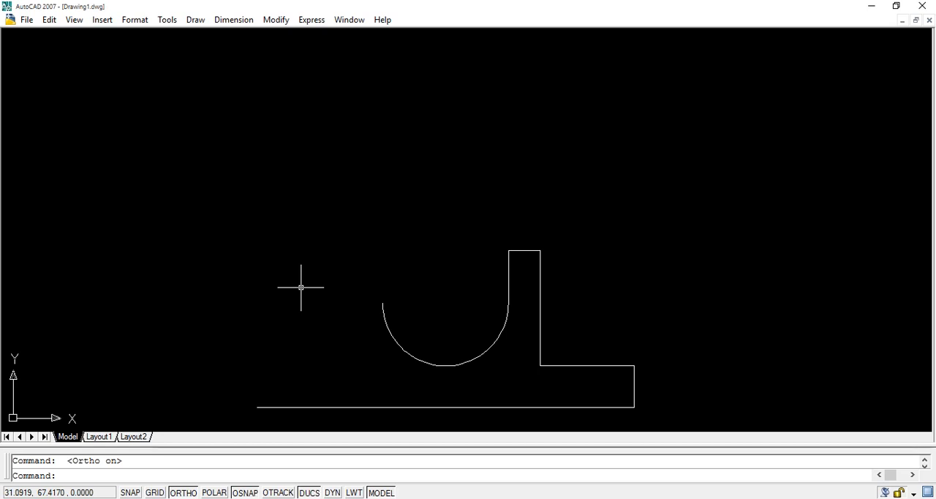
pyautogui.write('line')
pyautogui.press('Return')
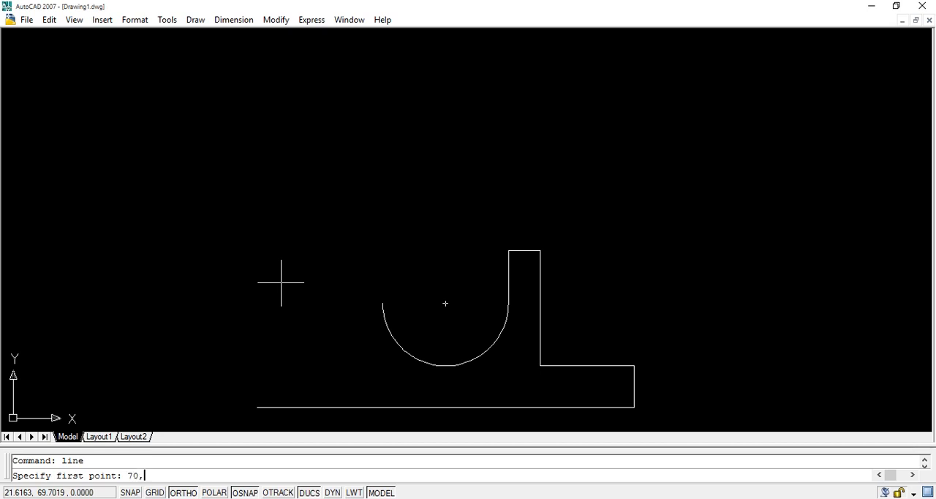
pyautogui.press('Return')
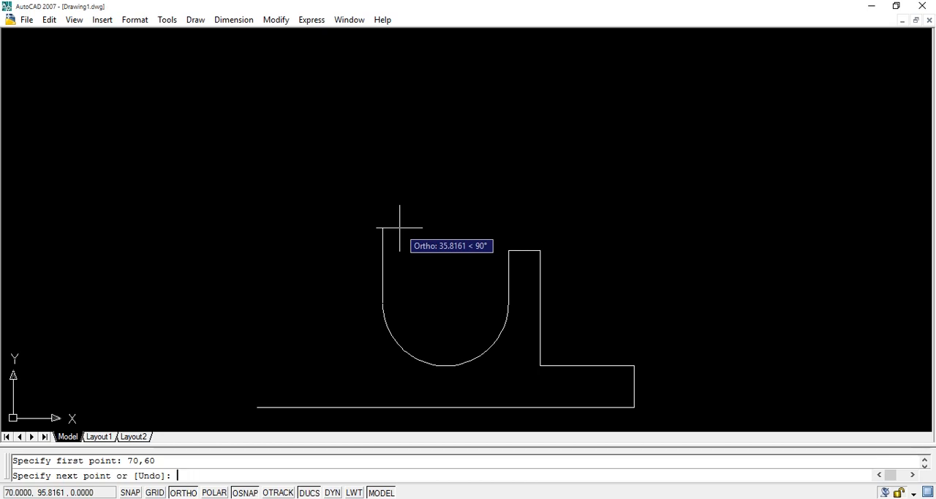
pyautogui.press('Return')
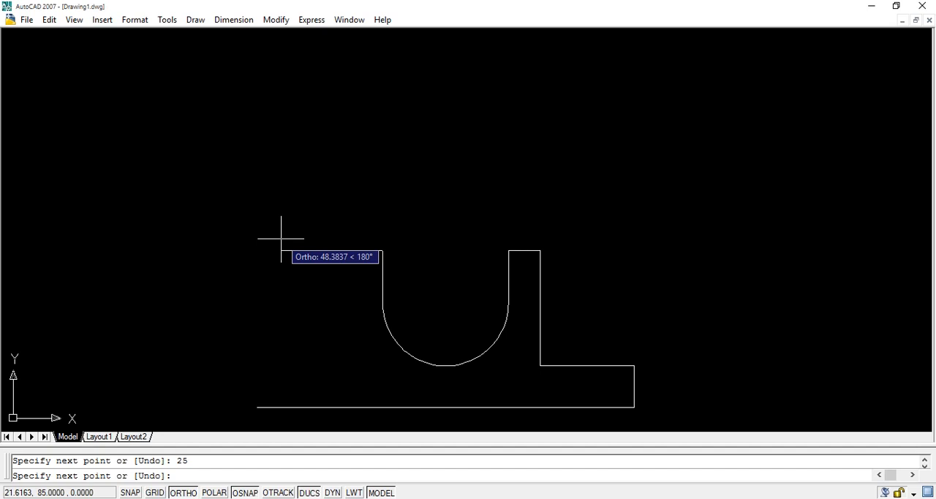
# Continue the line chain 15 units to the left, 55 down, 45 to the left and 20 down to complete the outline.
pyautogui.write('15')
pyautogui.press('Return')
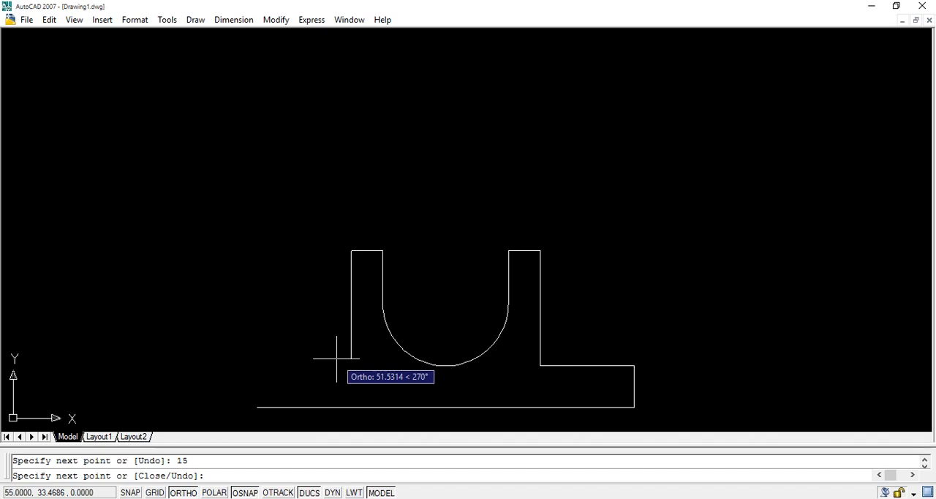
pyautogui.write('55')
pyautogui.press('Return')
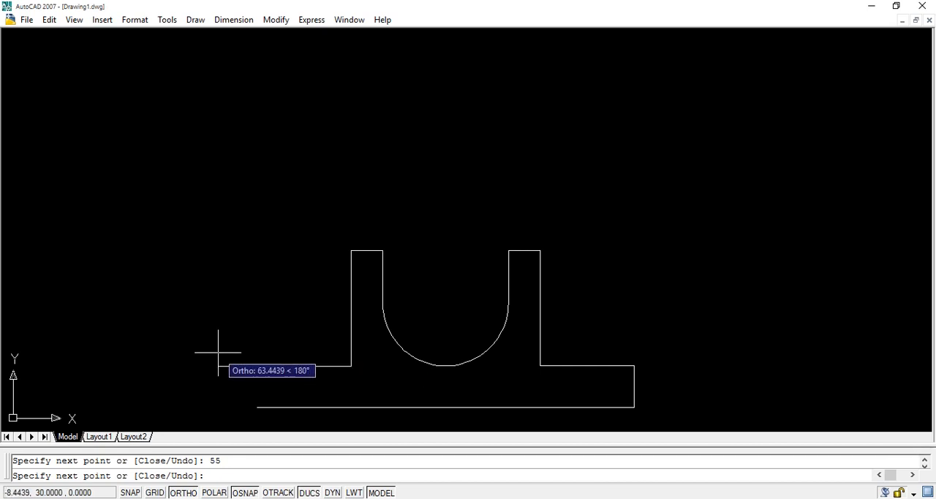
pyautogui.press('Return')
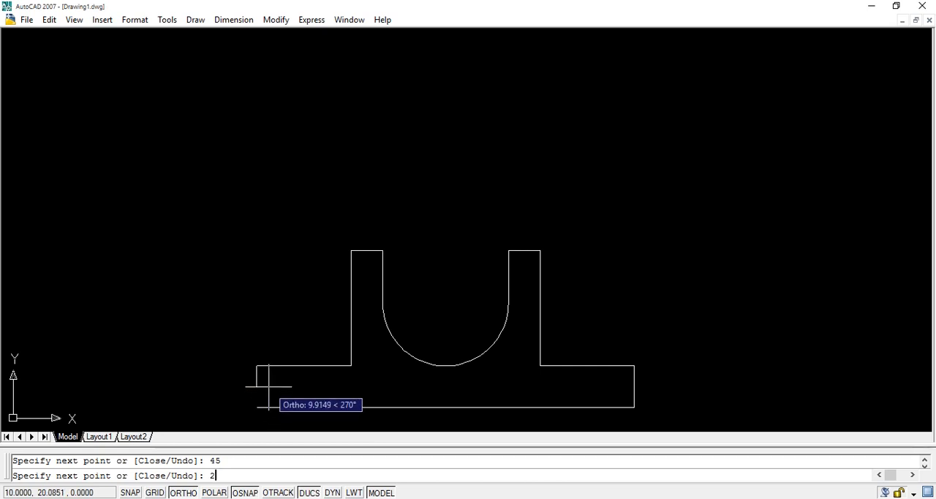
pyautogui.press('Return')
pyautogui.press('Return')
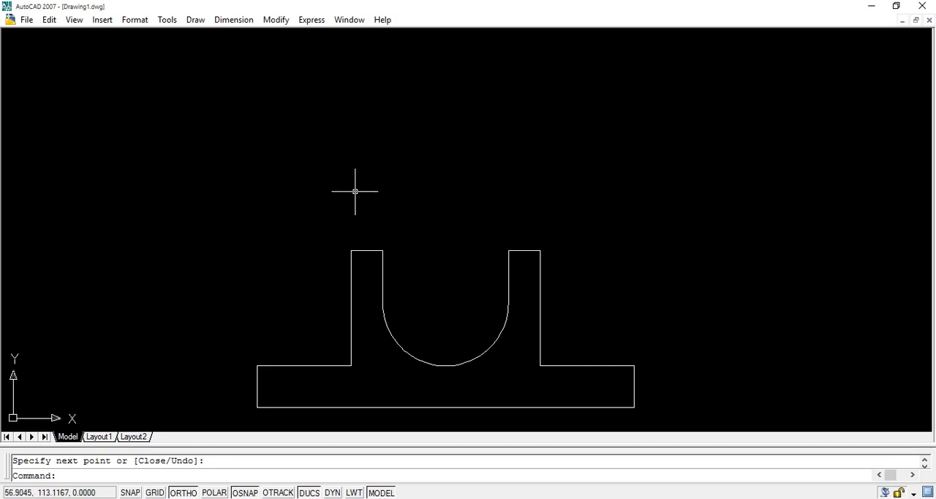
# Set the overall dimension scale DIMSCALE to 7.
pyautogui.write('p')
pyautogui.press('Return')
pyautogui.moveTo(397, 313)
pyautogui.mouseDown()
pyautogui.moveTo(386, 215)
pyautogui.moveTo(411, 205)
pyautogui.mouseUp()
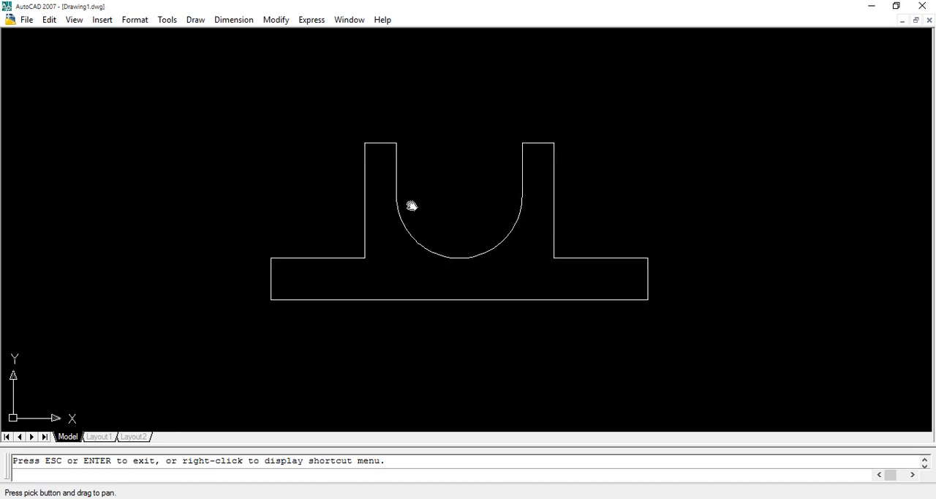
pyautogui.press('Escape')
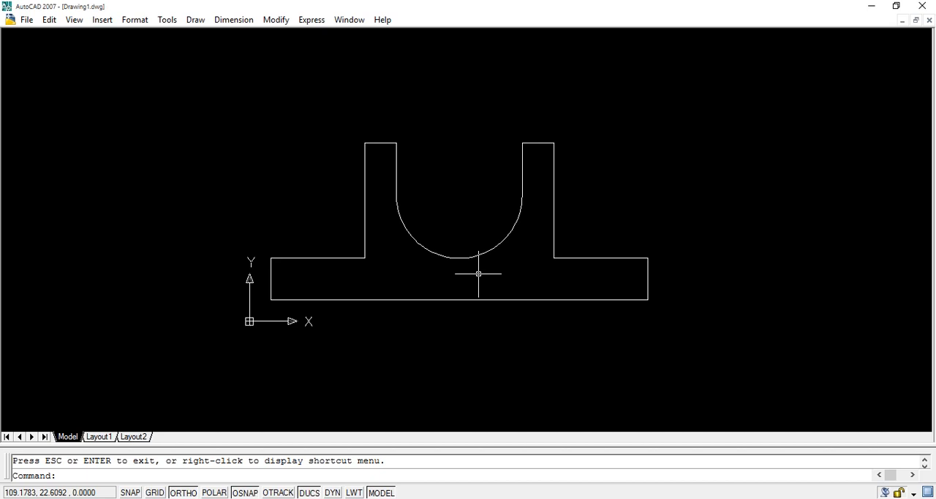
pyautogui.write('dim')
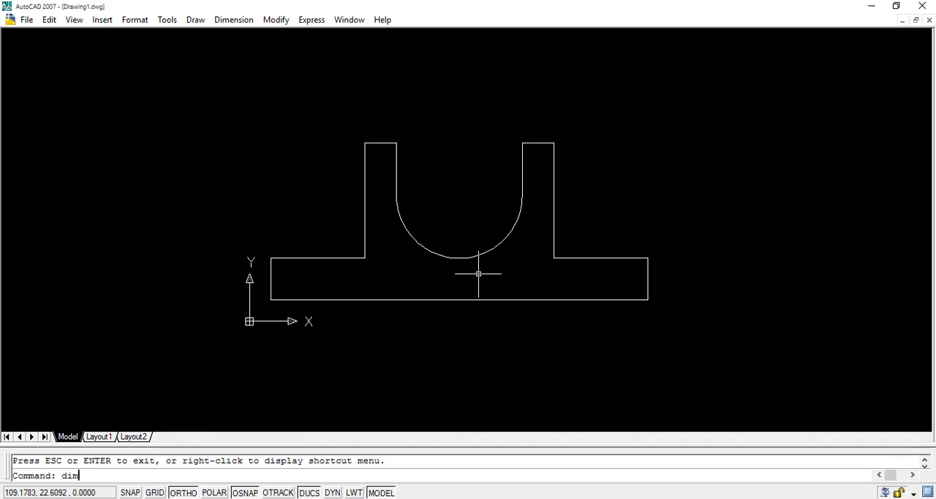
pyautogui.write('scale')
pyautogui.press('Return')
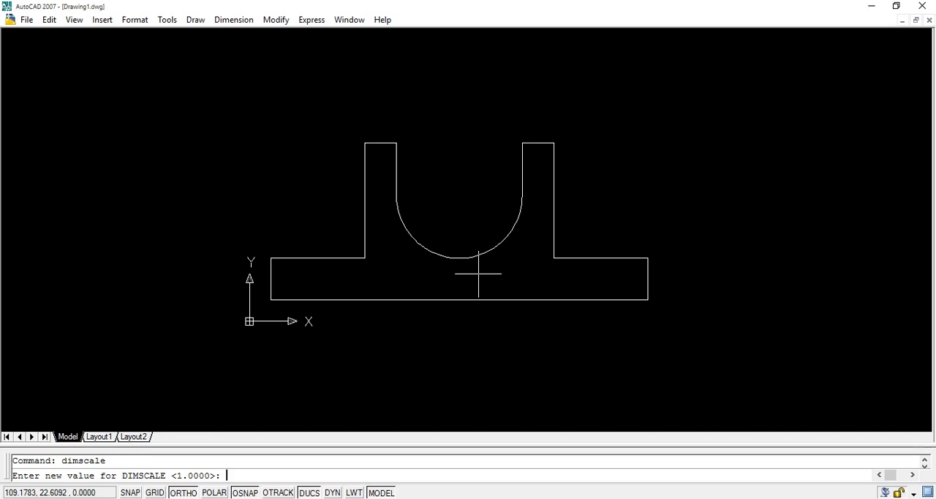
pyautogui.press('Return')
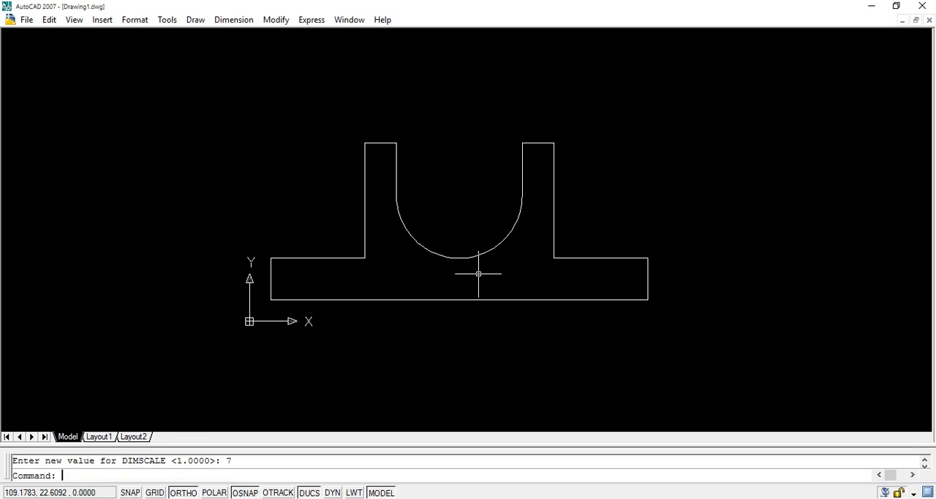
# Try a linear dimension of the base's full width below the bracket and undo it.
pyautogui.write('dim')
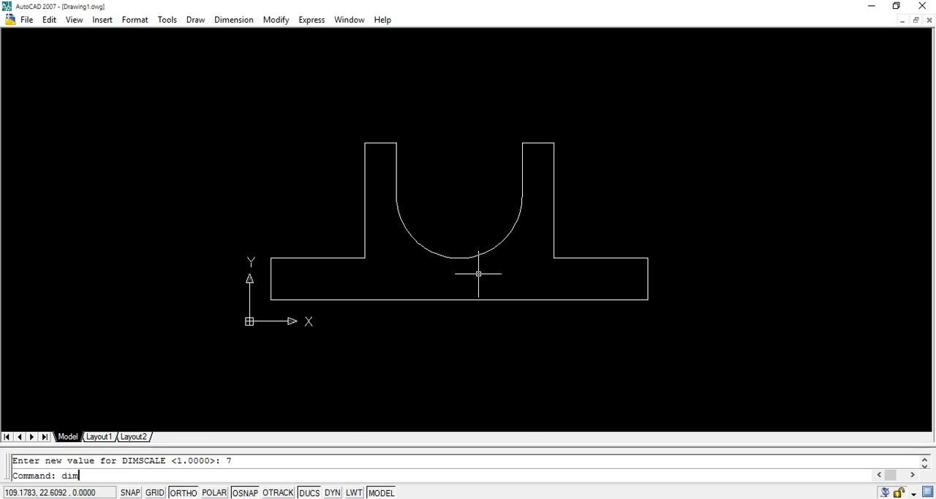
pyautogui.write('linear')
pyautogui.press('Return')
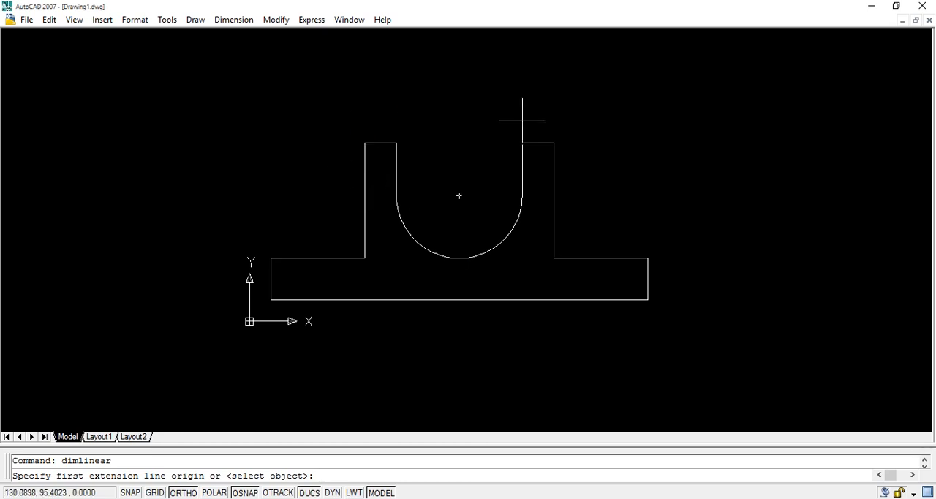
pyautogui.click(647, 300)
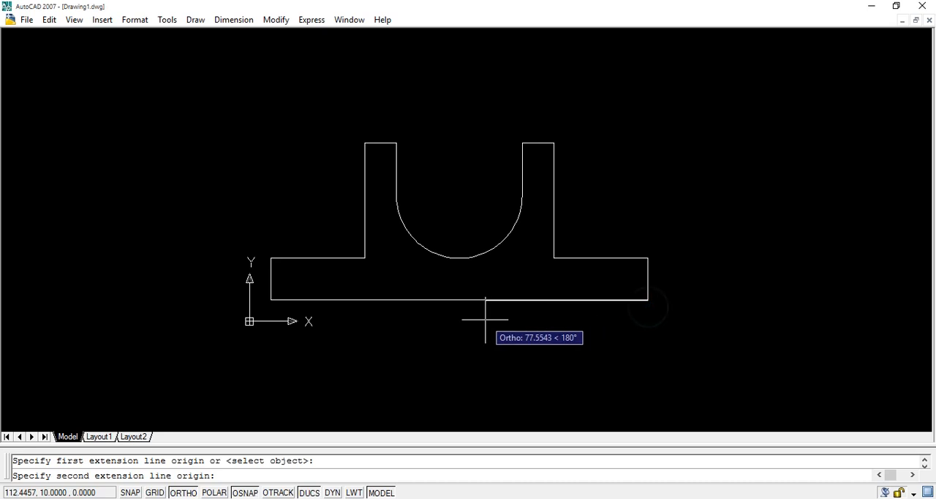
pyautogui.click(270, 300)
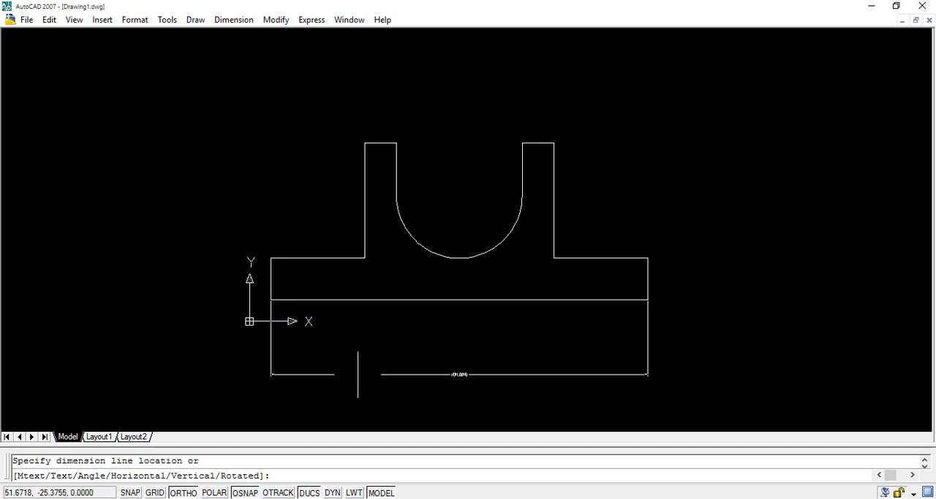
pyautogui.click(366, 382)
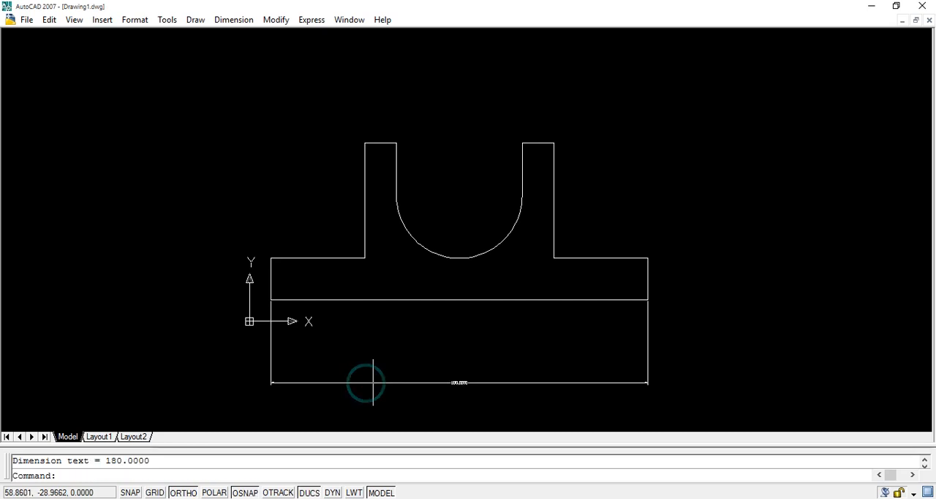
pyautogui.click(460, 382)
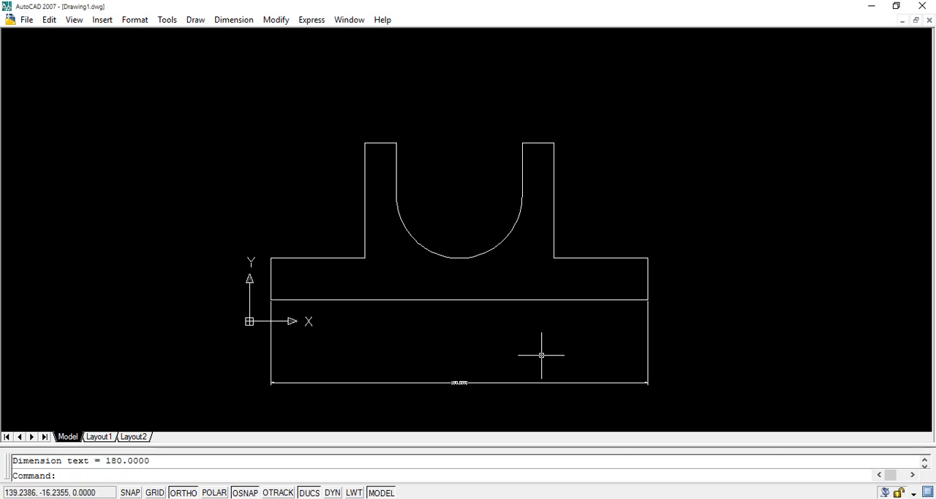
pyautogui.hotkey('ctrl', 'z')
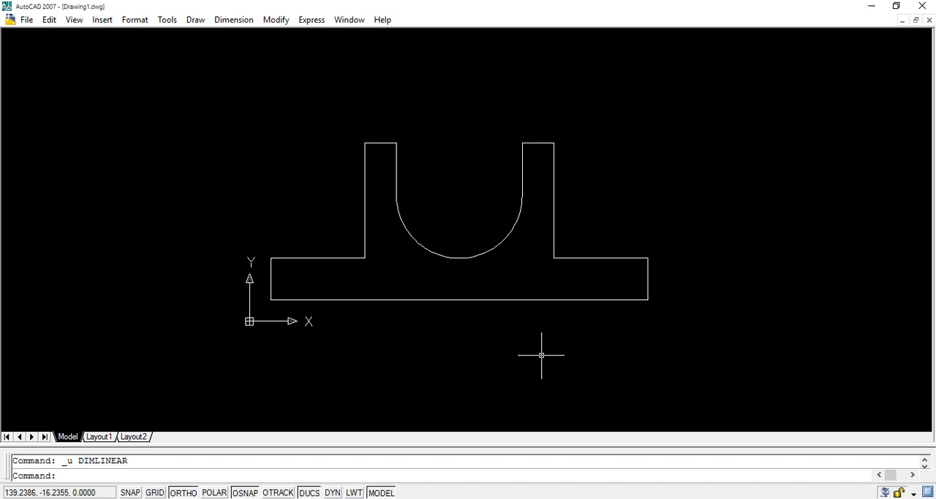
# Set the overall dimension scale DIMSCALE to 18.
pyautogui.write('dimscale')
pyautogui.press('Return')
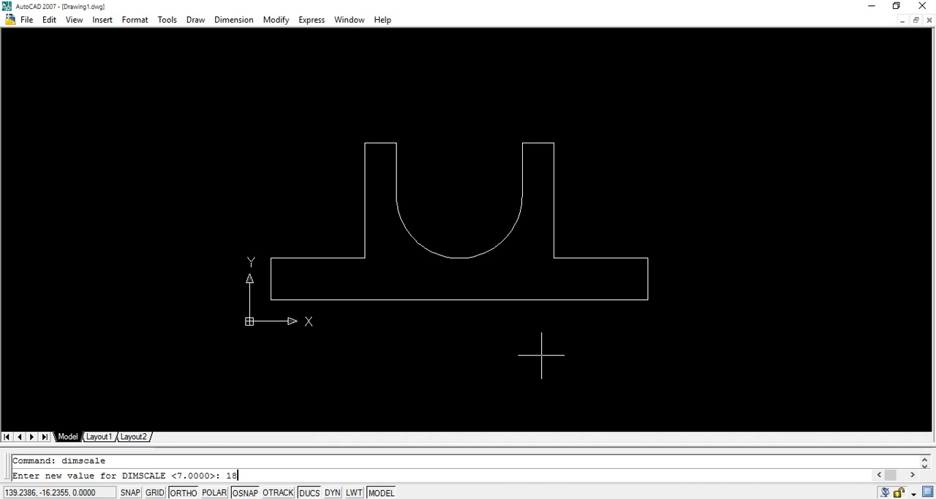
pyautogui.press('Return')
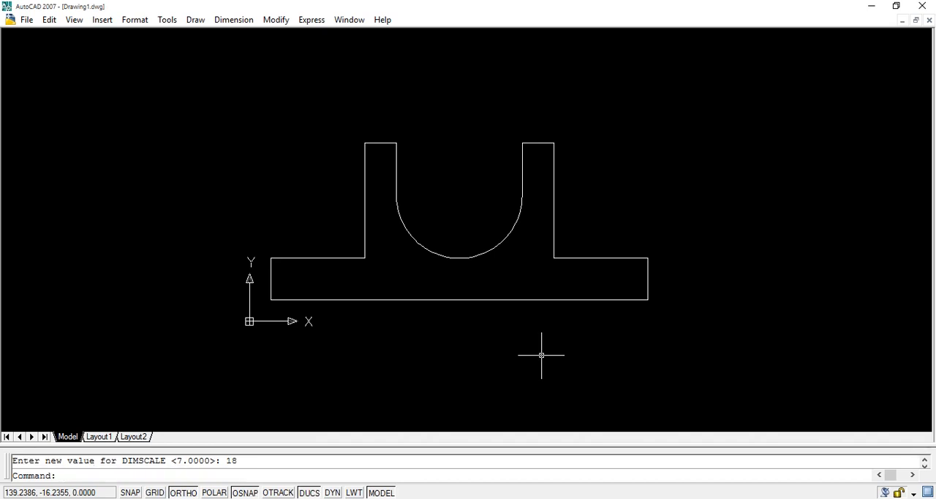
# Add a linear dimension for the full width of the base, placed below the bracket.
pyautogui.write('dimlinear')
pyautogui.press('Return')
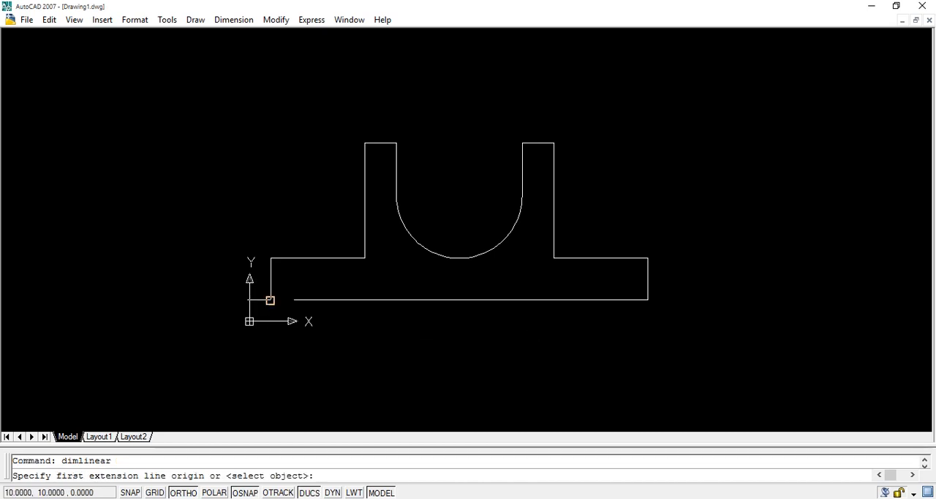
pyautogui.click(270, 299)
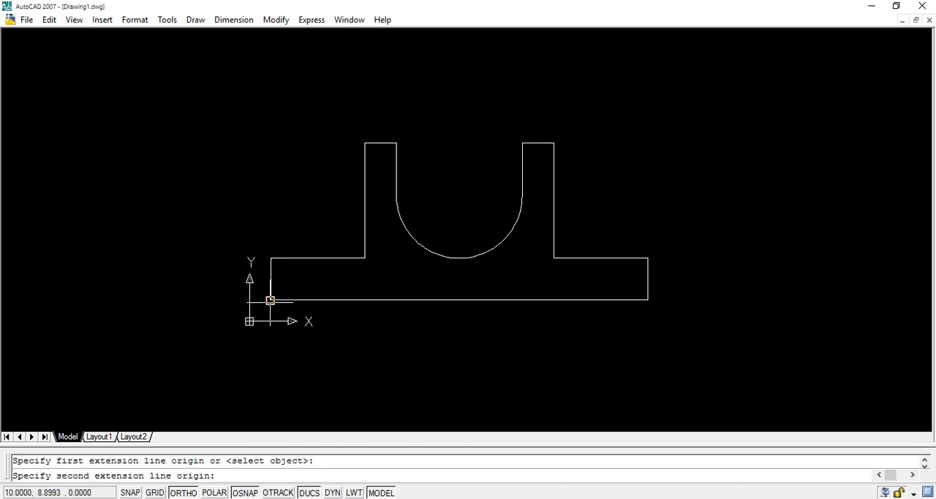
pyautogui.click(647, 300)
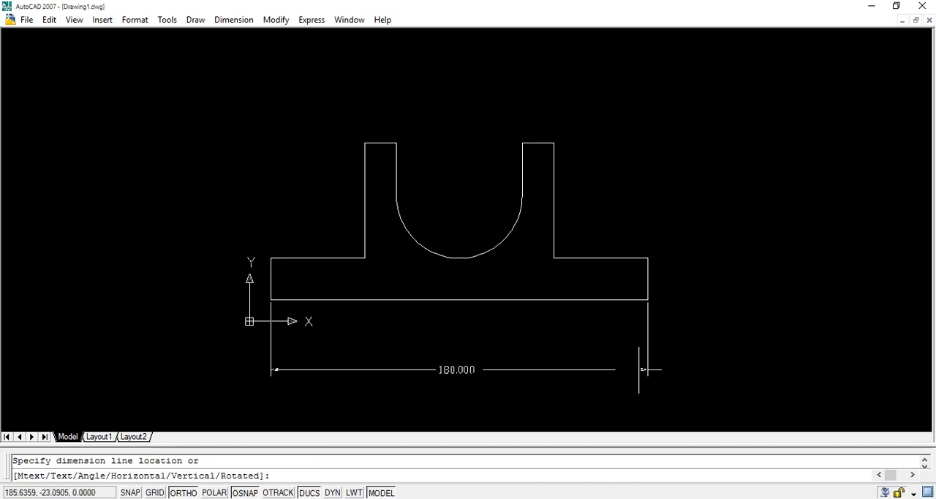
pyautogui.click(642, 374)
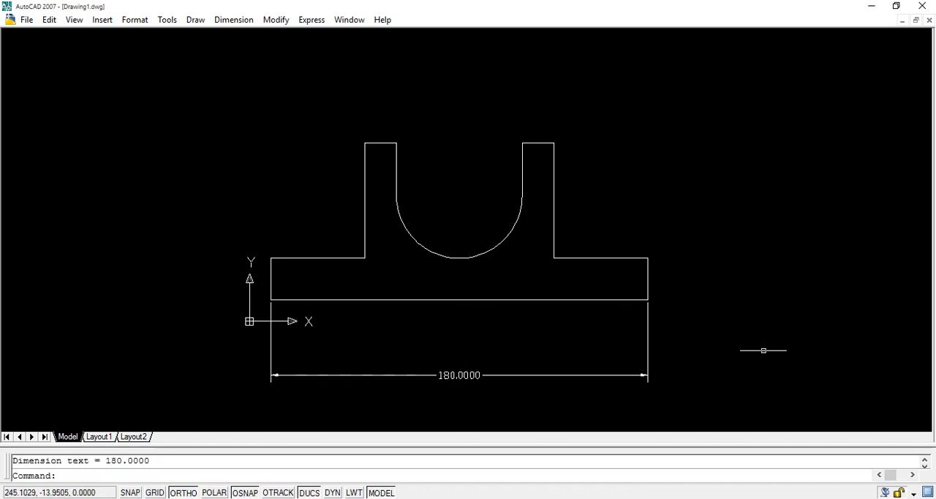
pyautogui.press('Return')
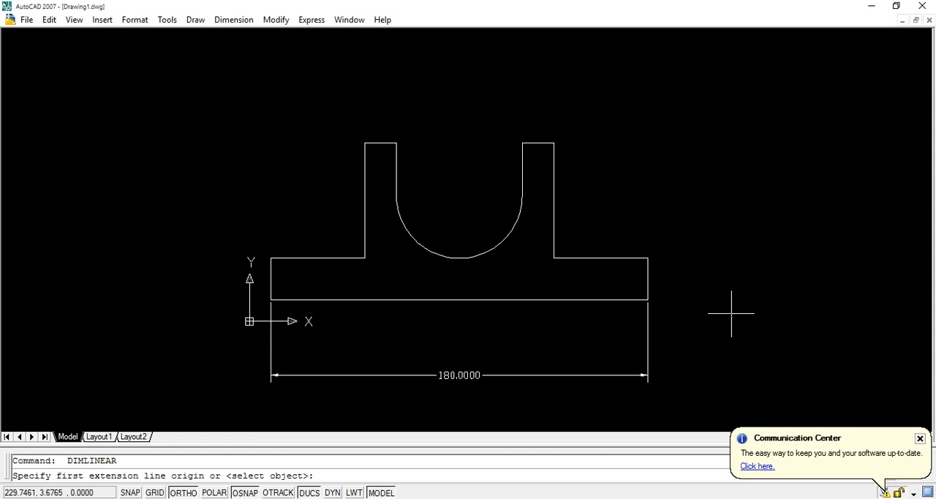
pyautogui.click(648, 299)
pyautogui.click(648, 258)
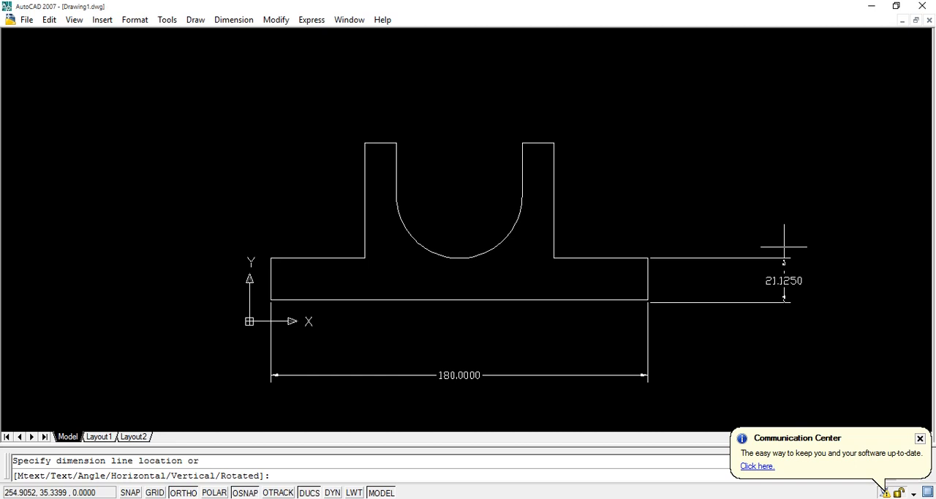
pyautogui.press('Escape')
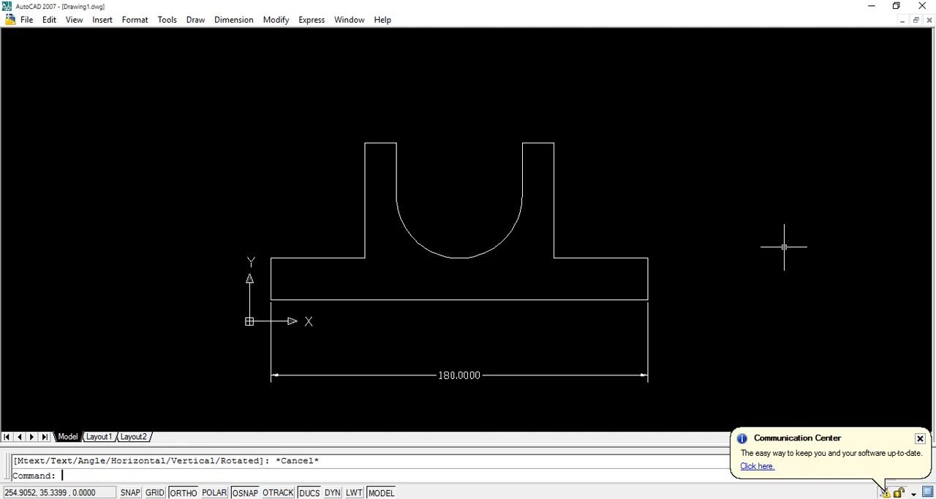
# Dimension the height of the base's right end edge, placing the dimension to the right of the bracket.
pyautogui.press('Return')
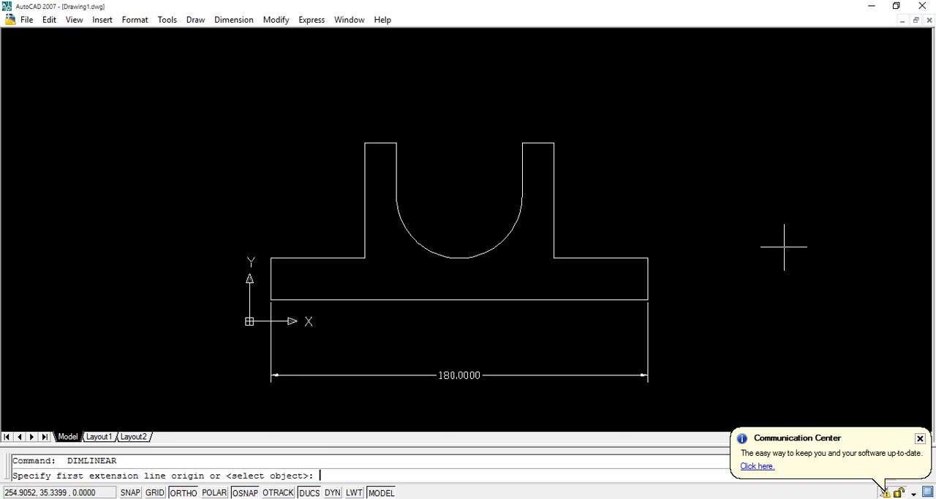
pyautogui.click(647, 257)
pyautogui.click(647, 300)
pyautogui.click(775, 308)
# Dimension the width of the right upright's top edge, placing the dimension above it.
pyautogui.press('Return')
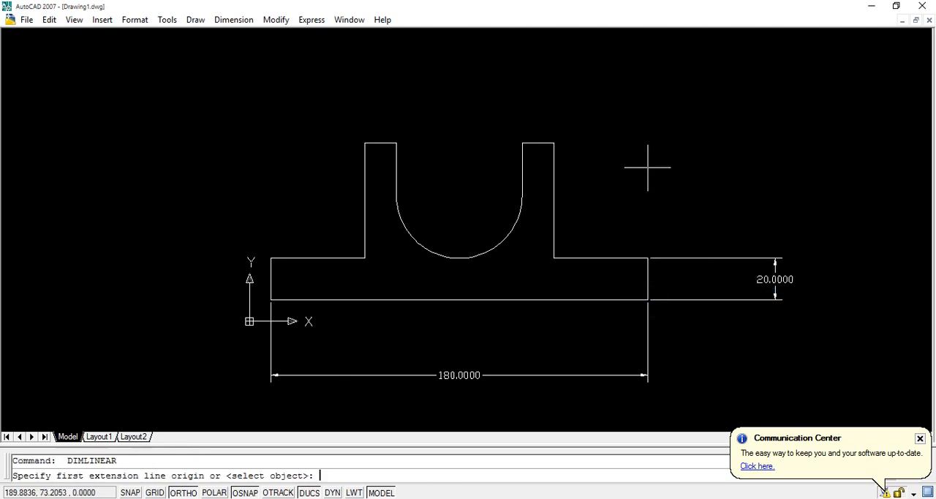
pyautogui.click(553, 143)
pyautogui.click(522, 143)
pyautogui.click(525, 89)
# Dimension the base's right shoulder horizontally from the upright to the end, placed between the base and the full-width dimension.
pyautogui.press('Return')
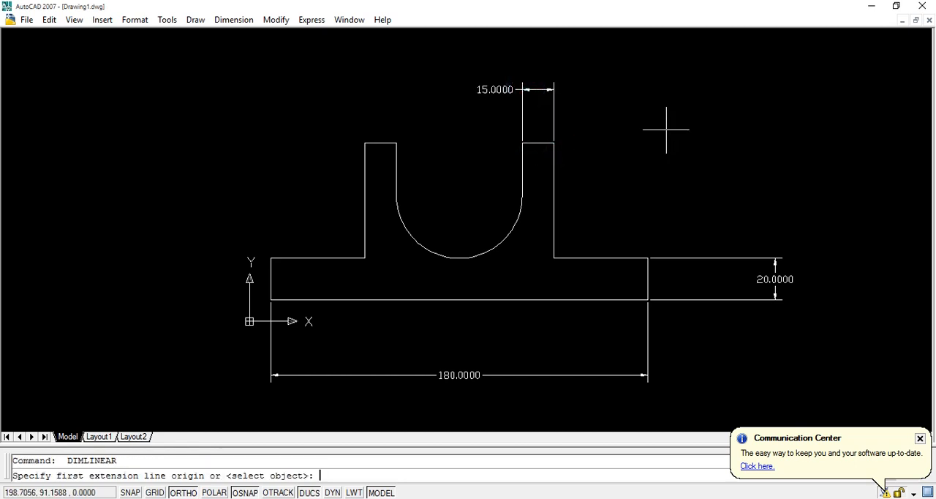
pyautogui.click(554, 257)
pyautogui.click(635, 256)
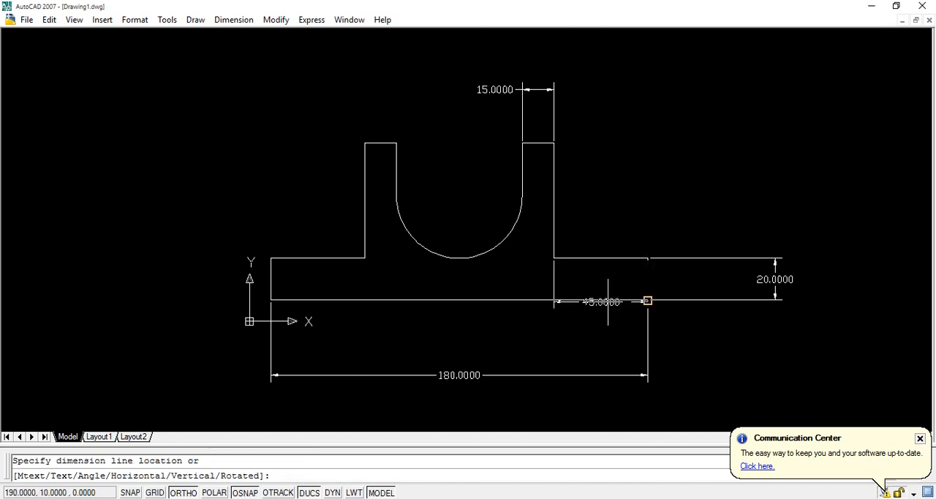
pyautogui.click(595, 336)
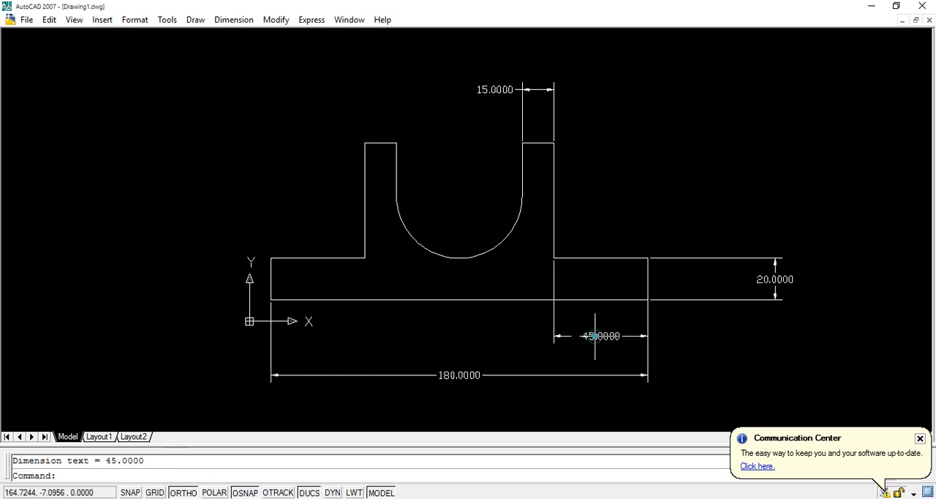
pyautogui.press('Return')
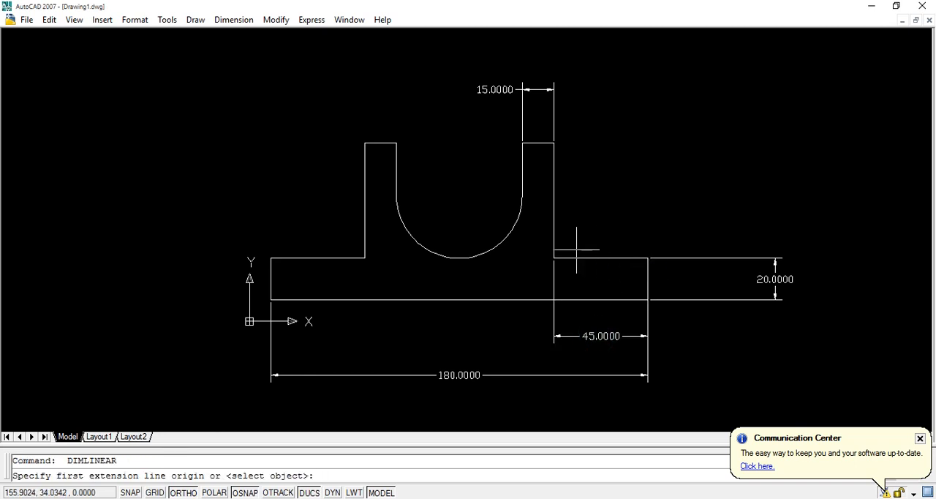
pyautogui.click(553, 257)
pyautogui.click(553, 143)
pyautogui.press('Escape')
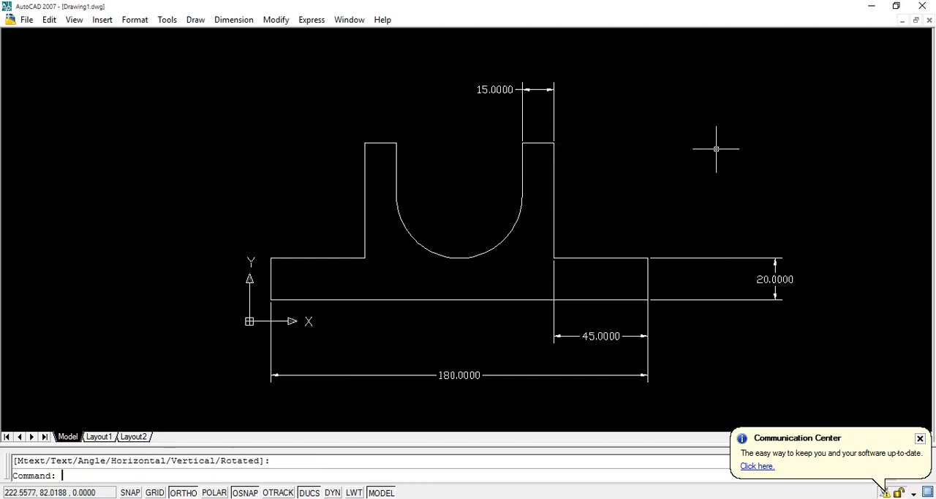
pyautogui.press('Return')
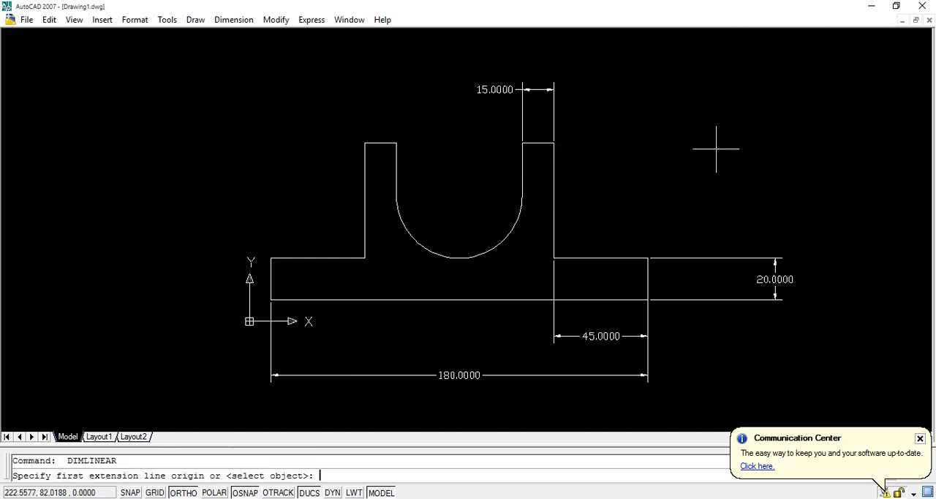
pyautogui.click(553, 141)
pyautogui.click(553, 258)
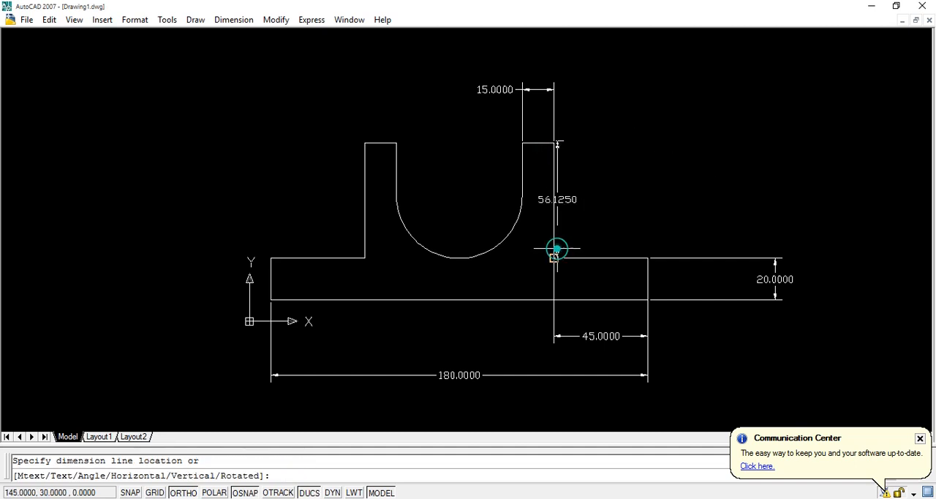
pyautogui.press('Escape')
# Dimension the height of the right upright's outer edge from the base shoulder to its top corner, placing it right of the upright.
pyautogui.press('Return')
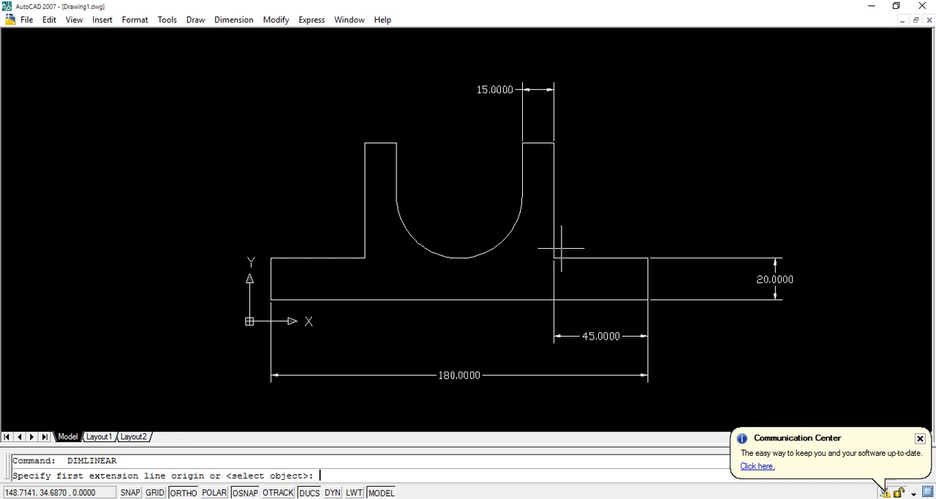
pyautogui.click(553, 258)
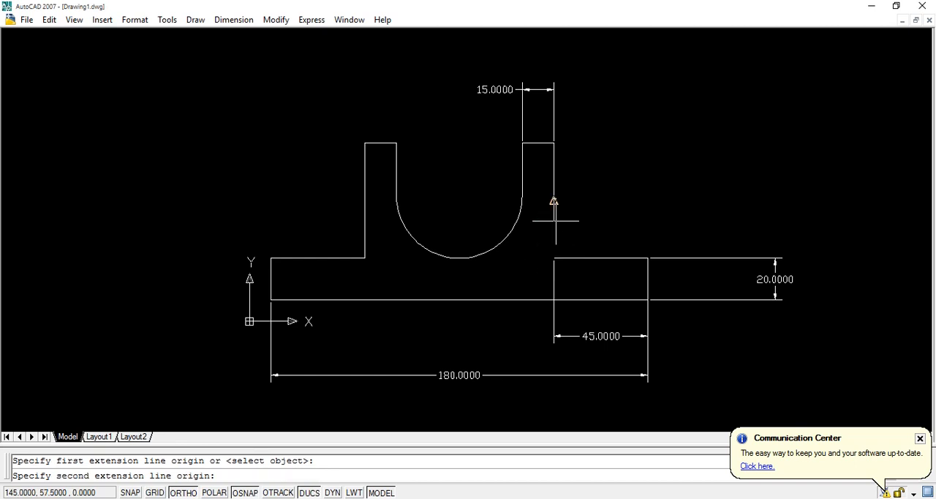
pyautogui.click(554, 143)
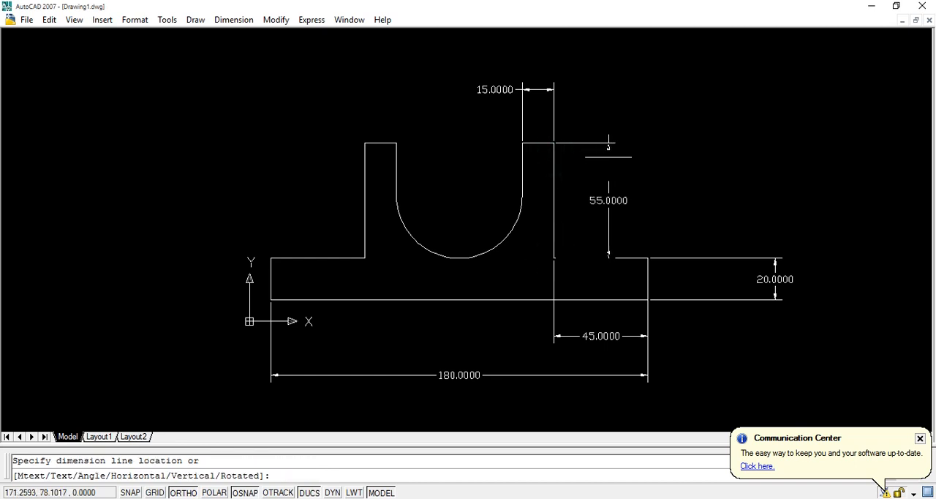
pyautogui.click(609, 158)
# Dimension the width of the left upright's top edge, placing the dimension above it.
pyautogui.press('Return')
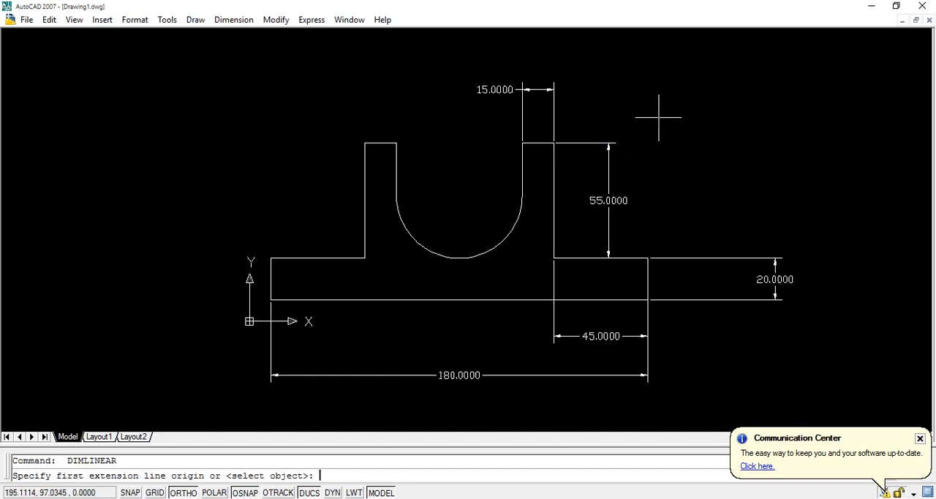
pyautogui.click(396, 142)
pyautogui.click(365, 143)
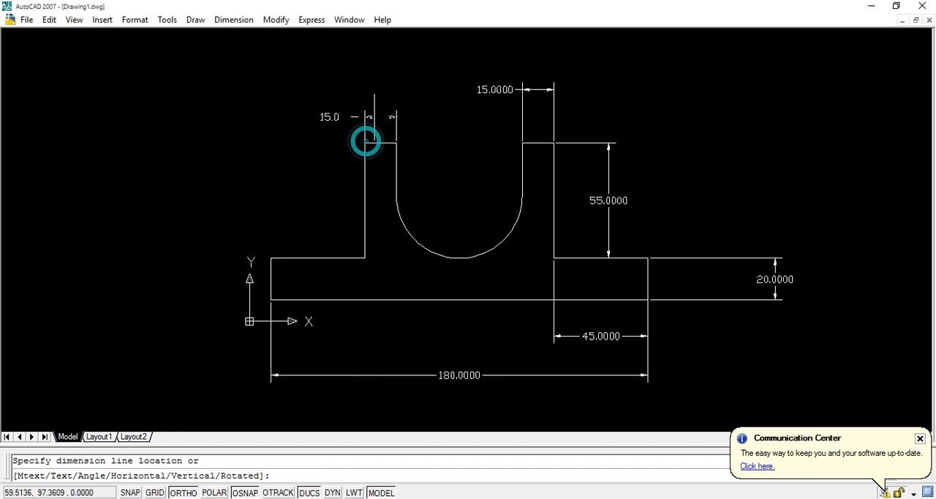
pyautogui.click(381, 74)
# Dimension the height of the left upright's outer edge, placing the dimension to the left of the upright.
pyautogui.press('Return')
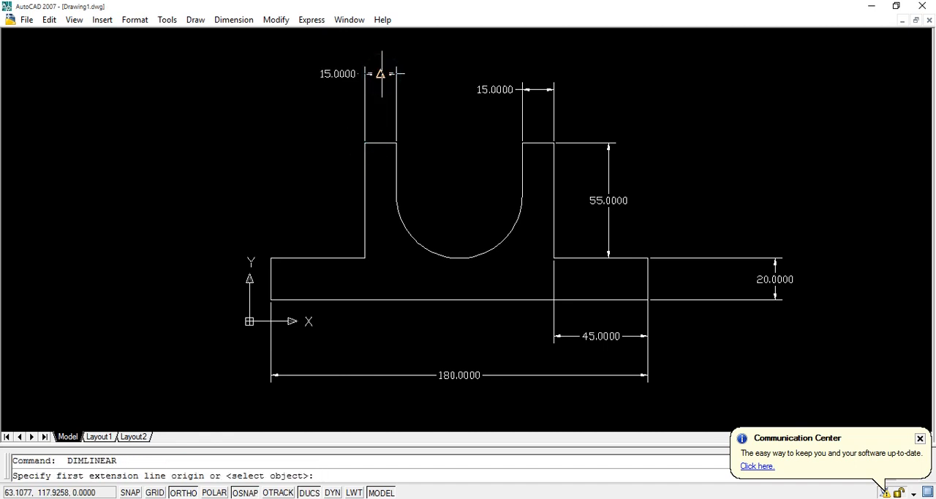
pyautogui.click(365, 142)
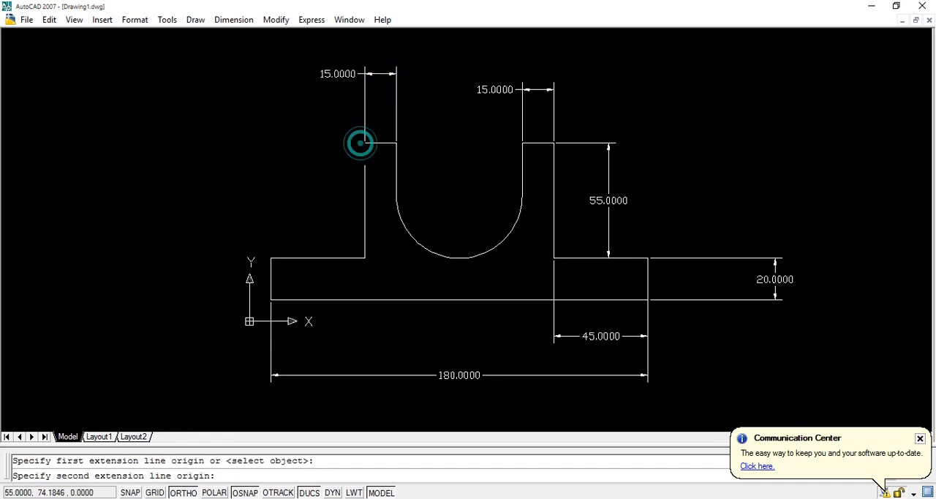
pyautogui.click(363, 256)
pyautogui.click(313, 238)
pyautogui.press('Return')
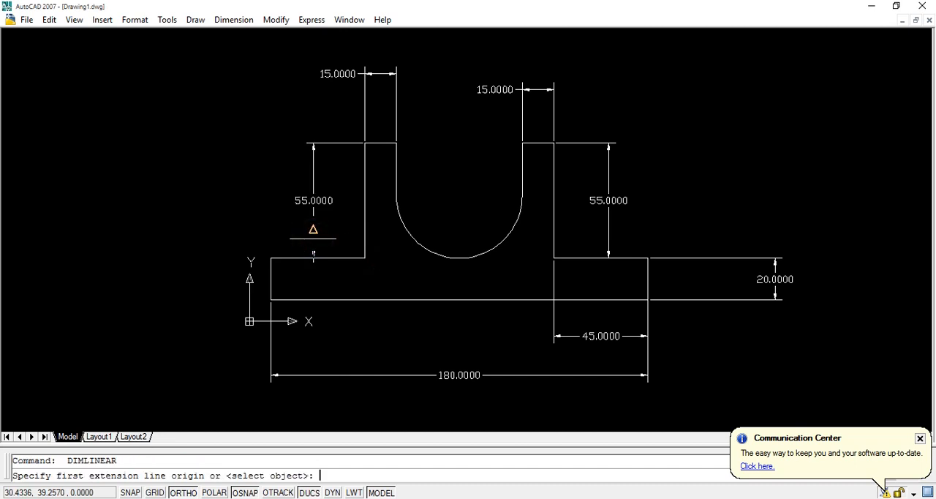
pyautogui.click(363, 258)
pyautogui.click(270, 257)
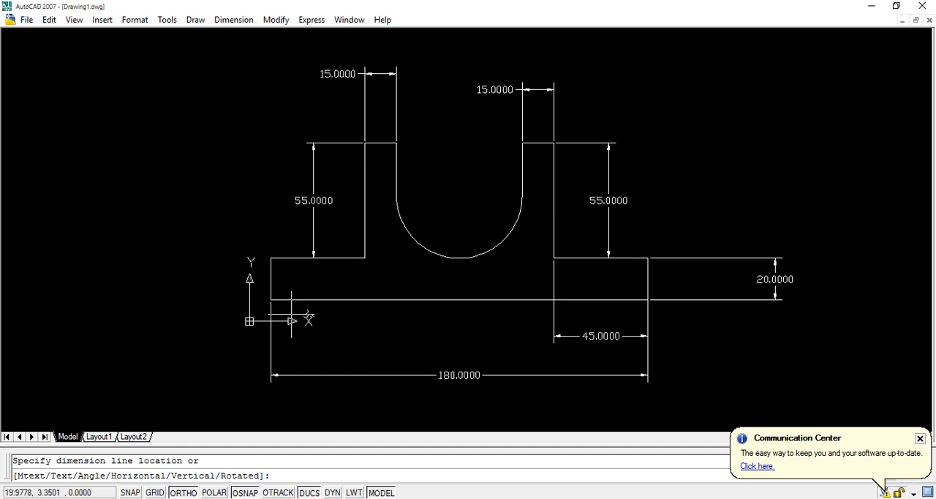
pyautogui.press('Escape')
pyautogui.press('Return')
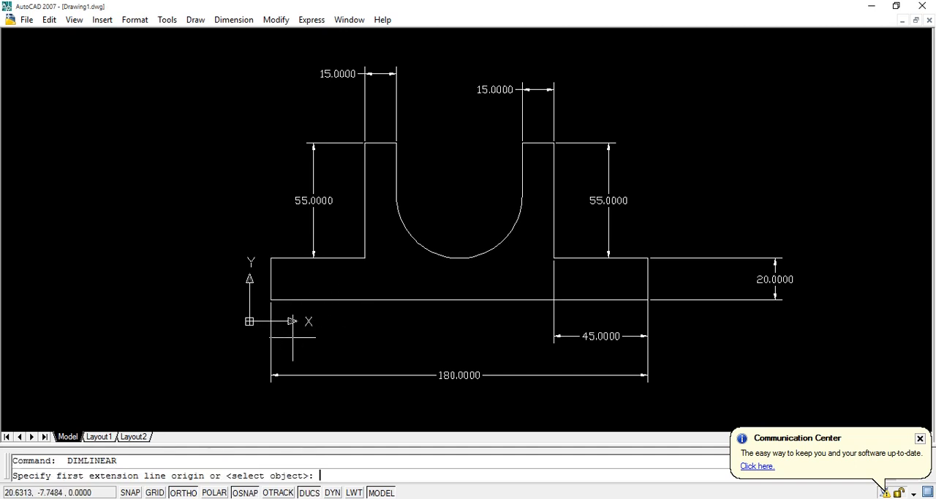
pyautogui.click(271, 257)
pyautogui.click(363, 257)
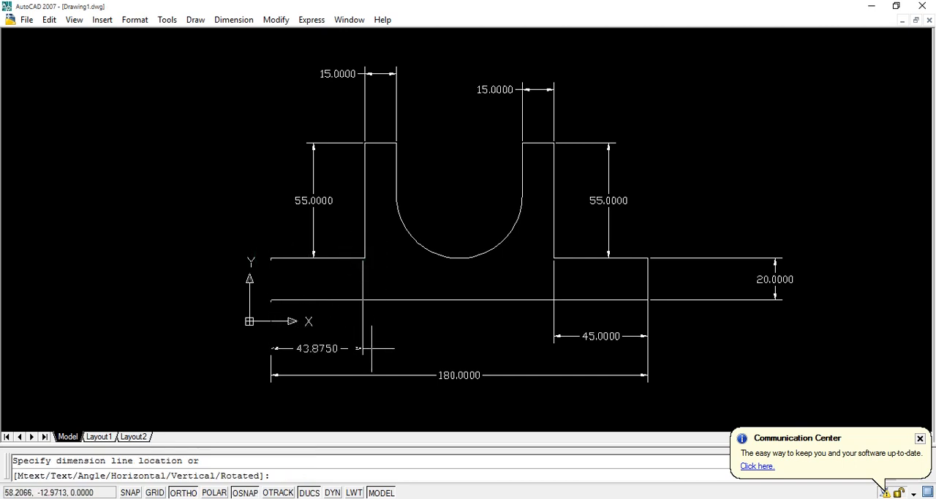
pyautogui.press('Escape')
# Dimension the base's left shoulder horizontally from the upright's corner to the end, placed between the base and the full-width dimension.
pyautogui.press('Return')
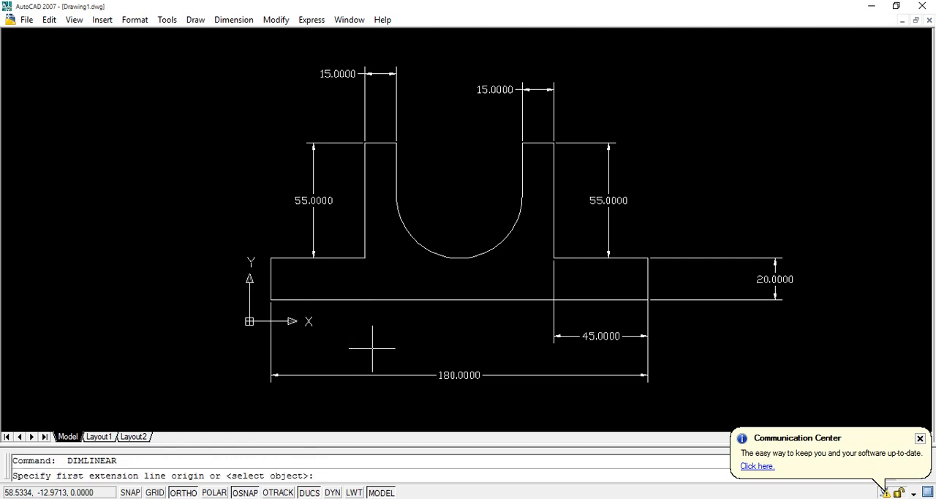
pyautogui.click(364, 257)
pyautogui.click(270, 258)
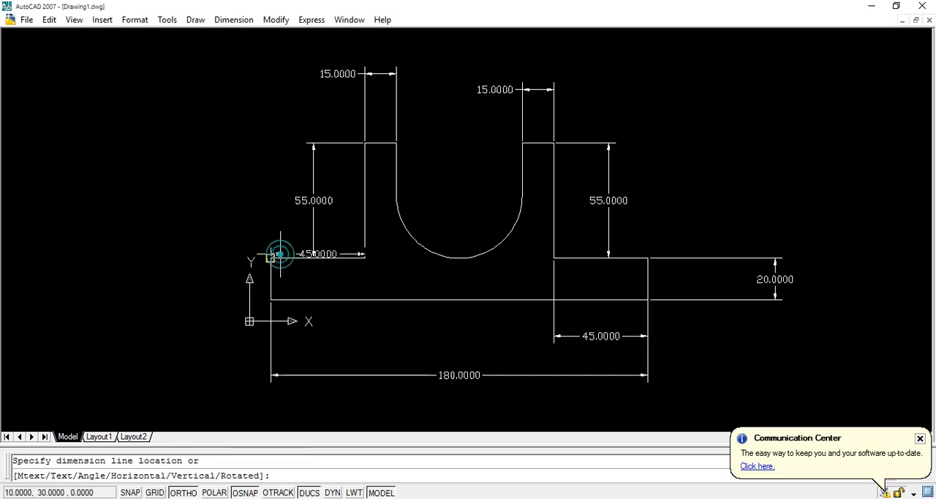
pyautogui.click(323, 336)
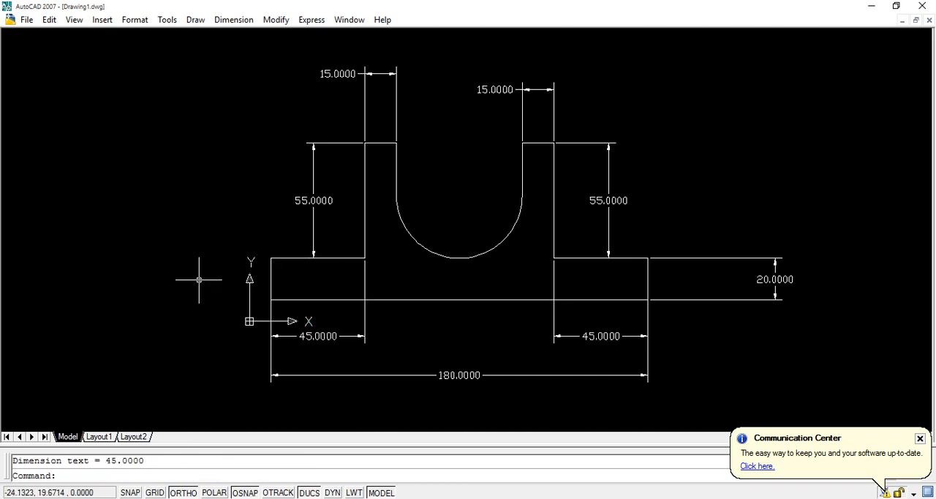
# Dimension the height of the base's left end edge, placing the dimension to the left of the bracket.
pyautogui.press('Return')
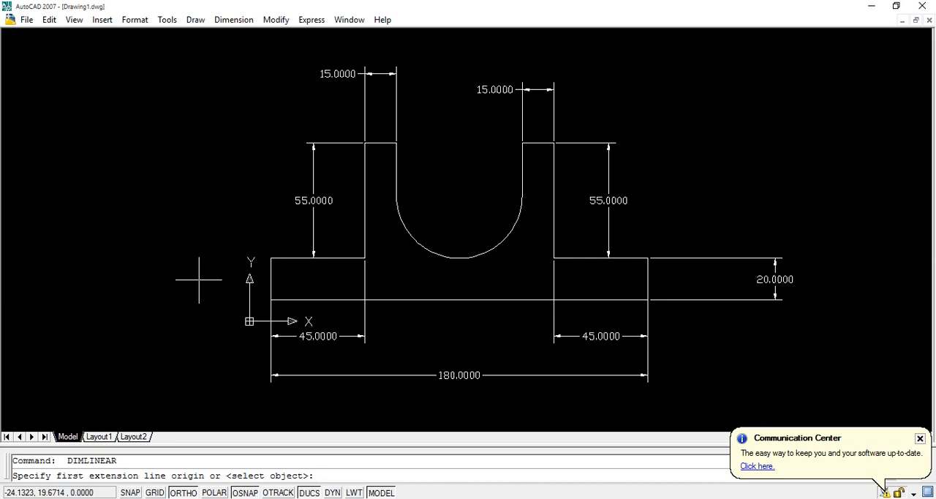
pyautogui.click(271, 257)
pyautogui.click(271, 299)
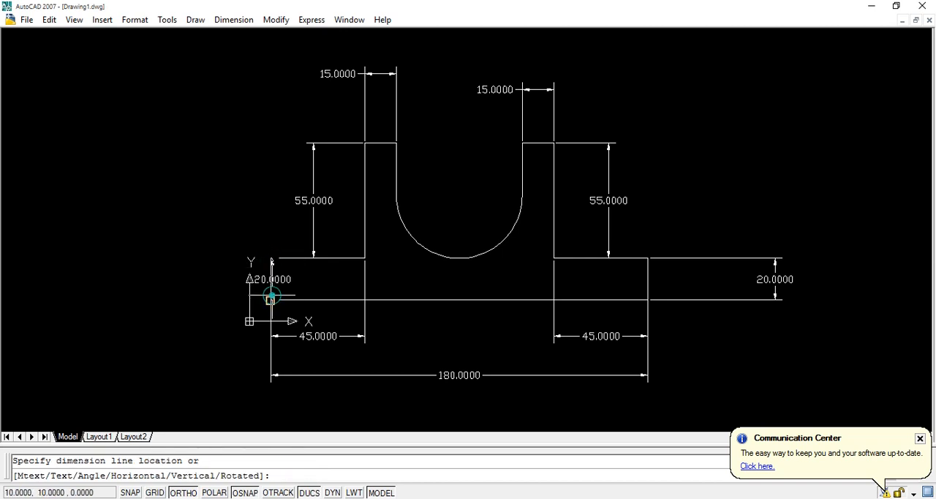
pyautogui.click(192, 291)
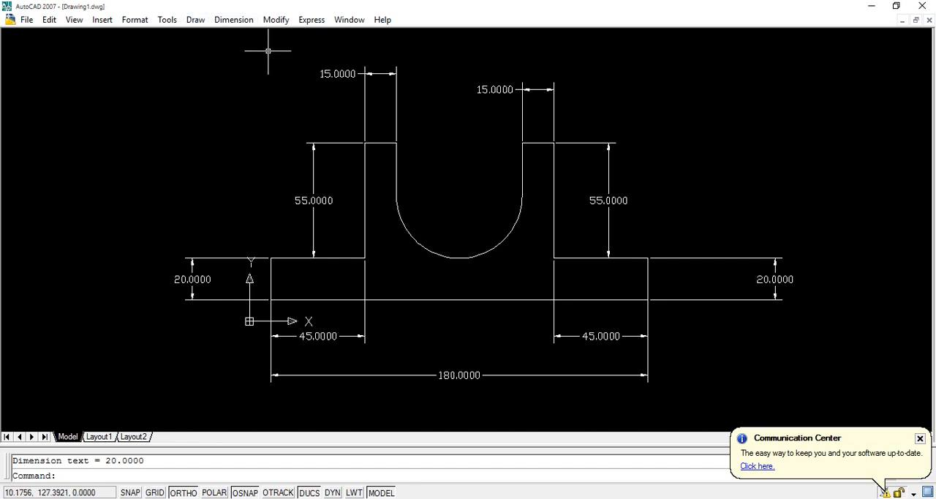
# Dimension the slot's straight left side from the upright's top corner to the arc's start, placing the dimension inside the slot.
pyautogui.press('Return')
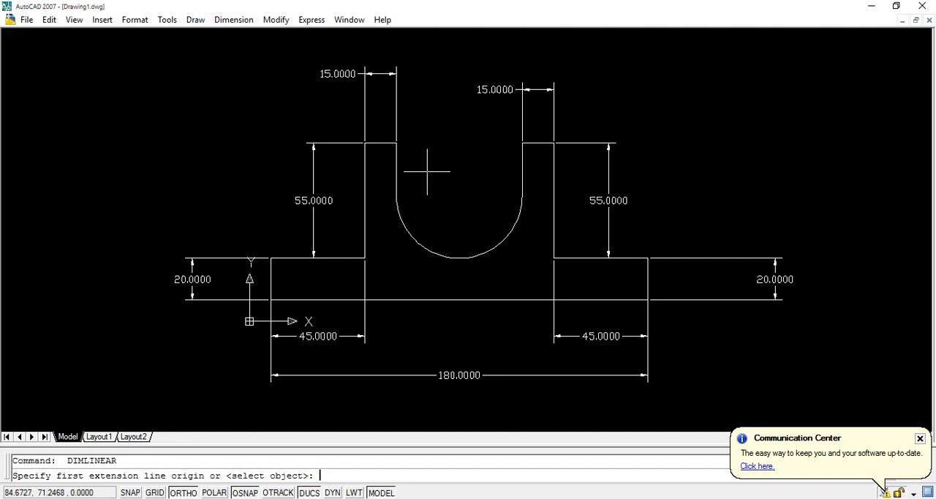
pyautogui.click(396, 143)
pyautogui.click(396, 195)
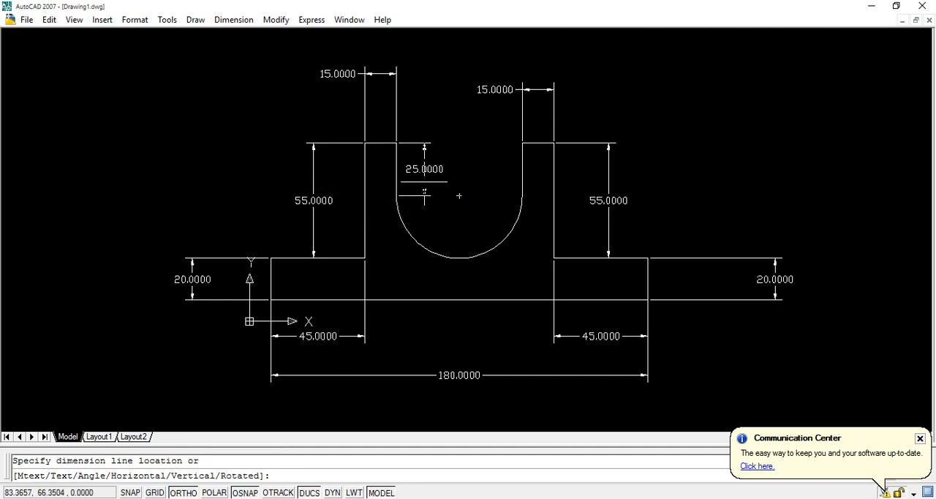
pyautogui.click(416, 183)
# Dimension the slot's straight right side from the top corner to the arc's end, placing the dimension inside the slot.
pyautogui.press('Return')
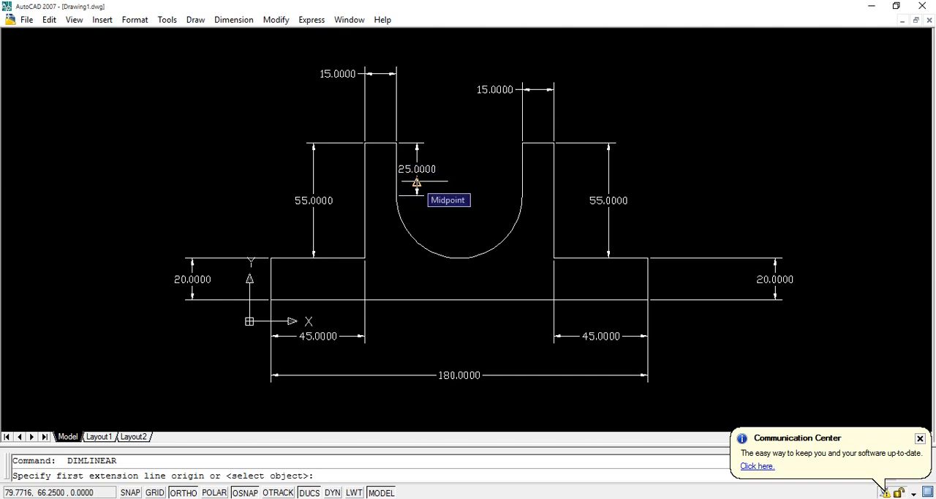
pyautogui.click(522, 143)
pyautogui.click(522, 195)
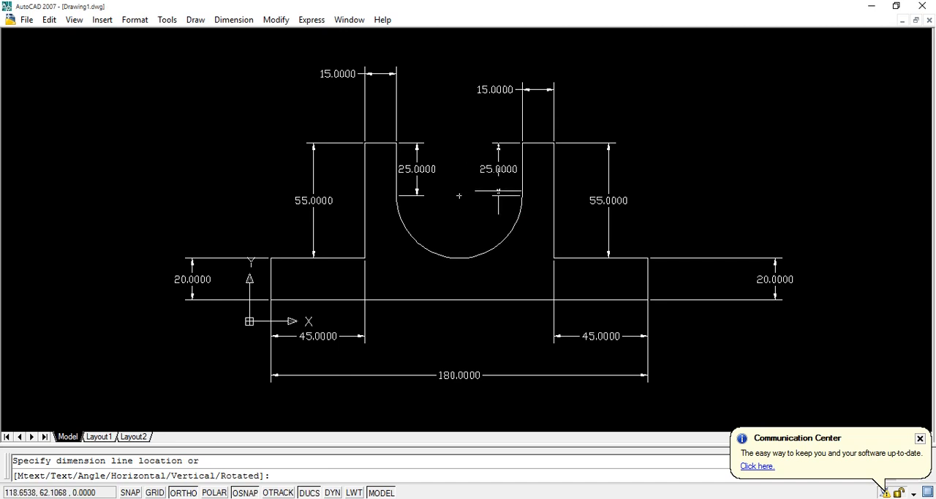
pyautogui.click(498, 193)
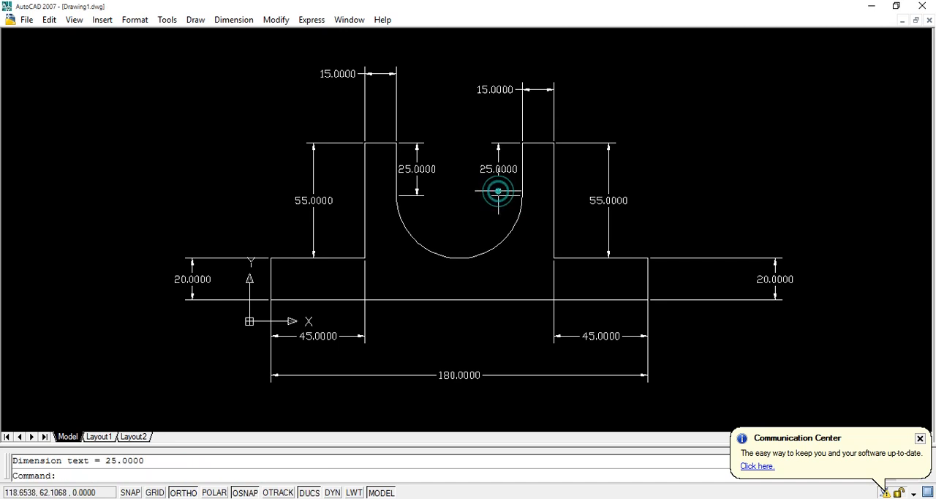
# Add an arc length dimension to the slot's bottom arc, placing it just inside the curve.
pyautogui.click(232, 19)
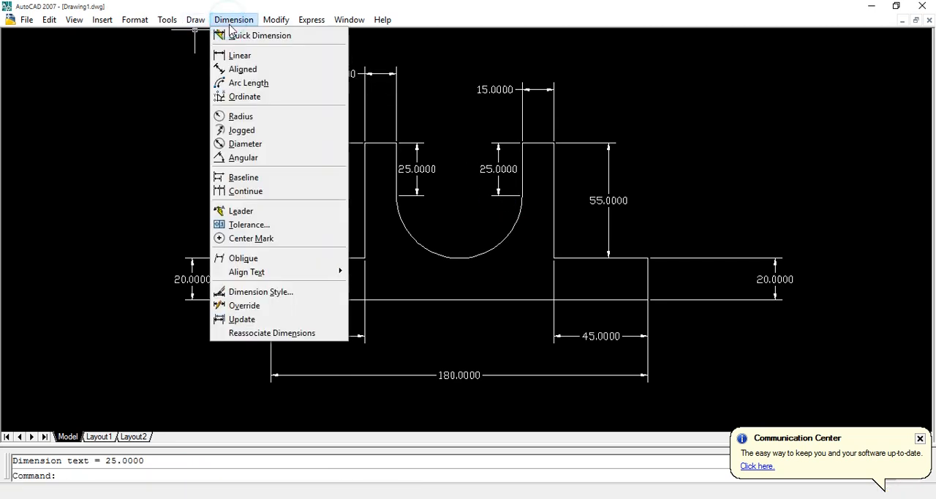
pyautogui.click(249, 82)
pyautogui.click(463, 257)
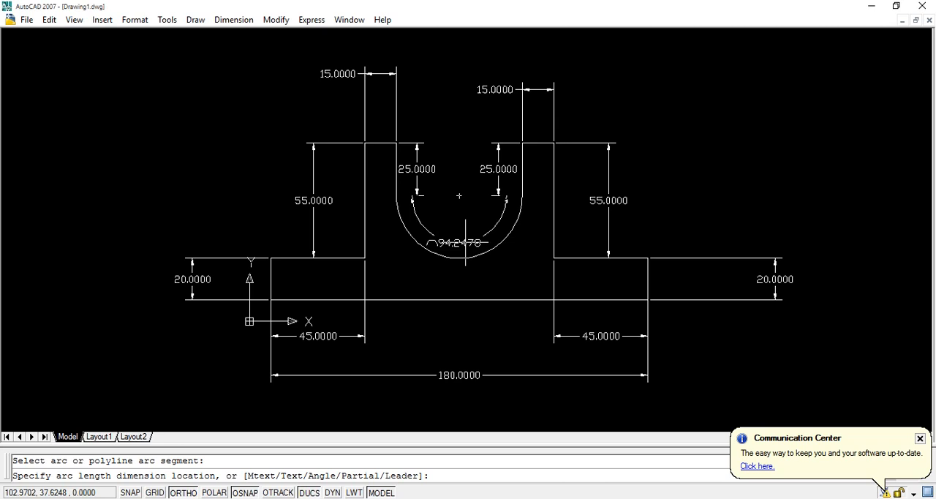
pyautogui.click(465, 242)
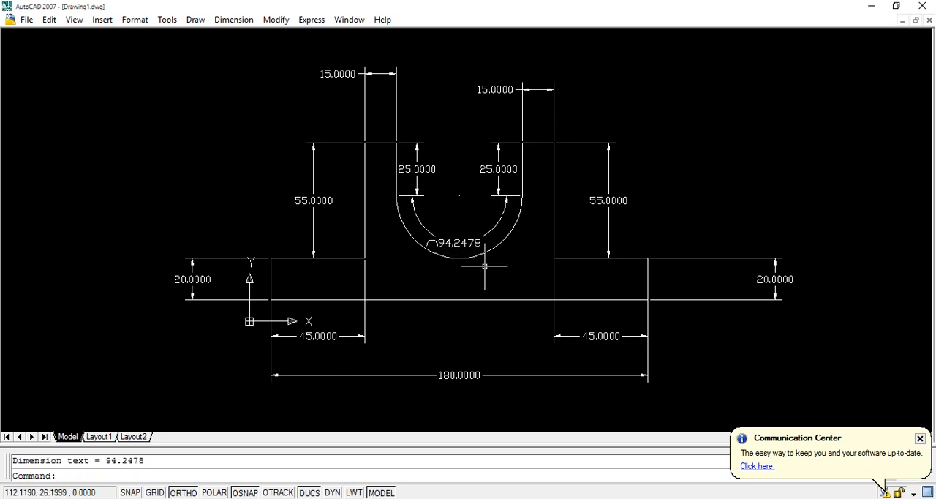
# Add a radius dimension to the slot's bottom arc, placing its text inside the slot above the arc length dimension.
pyautogui.click(236, 22)
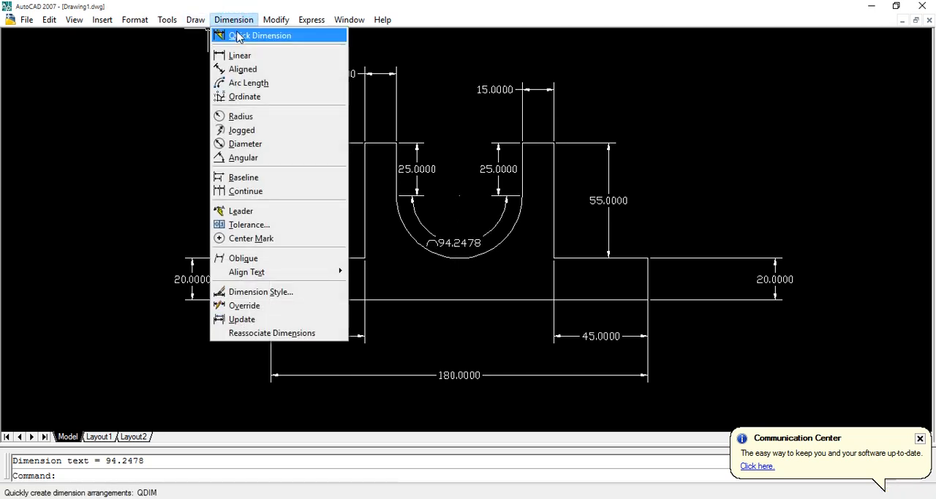
pyautogui.click(290, 120)
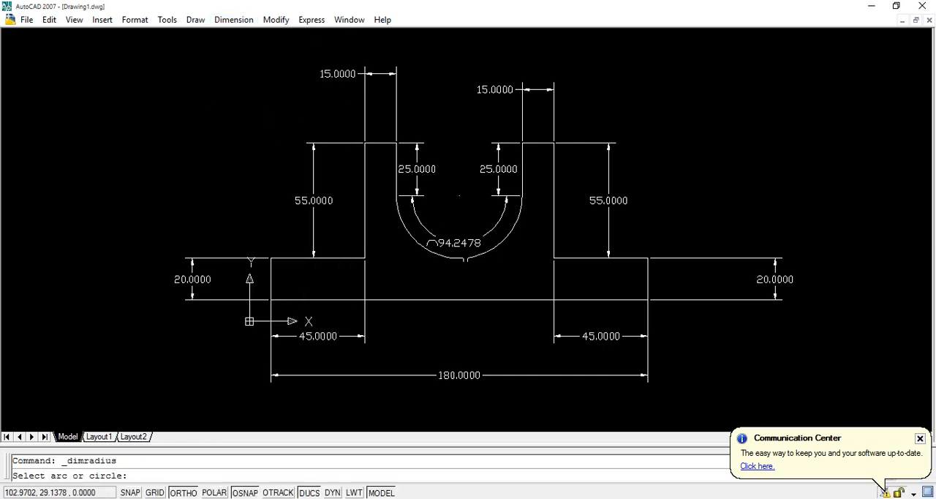
pyautogui.click(465, 258)
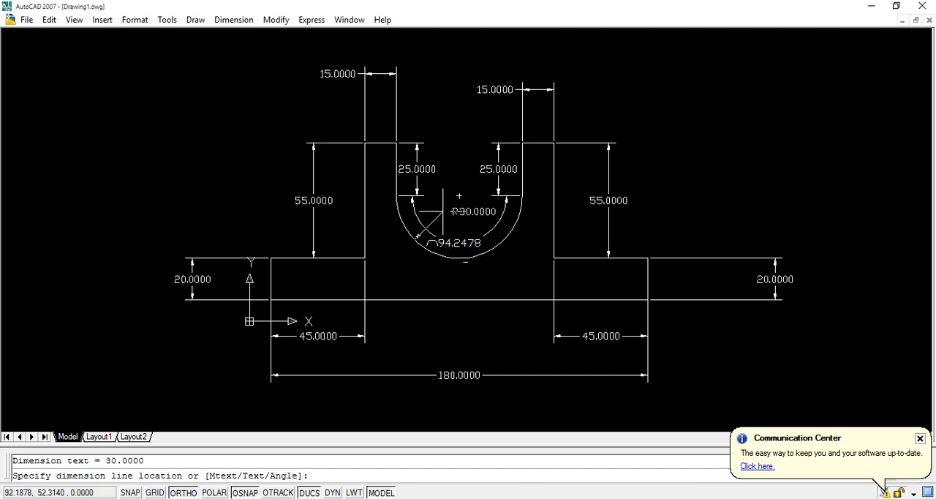
pyautogui.click(442, 211)
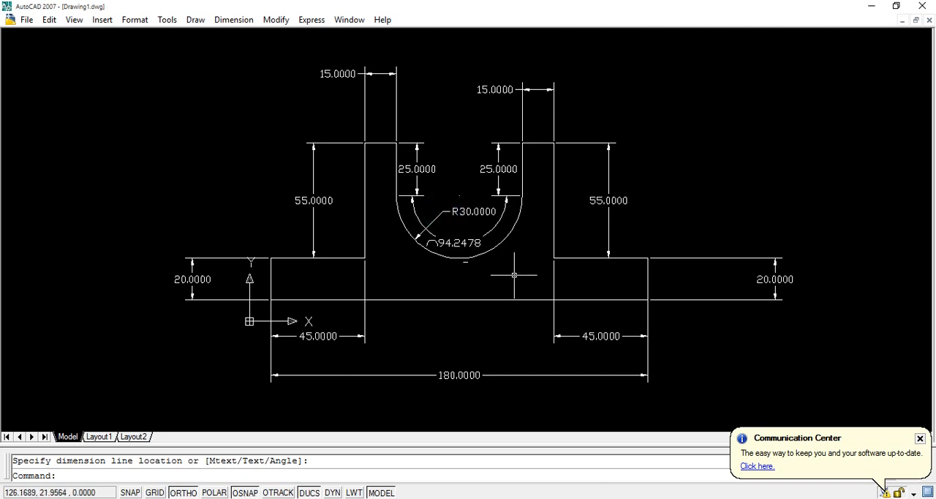